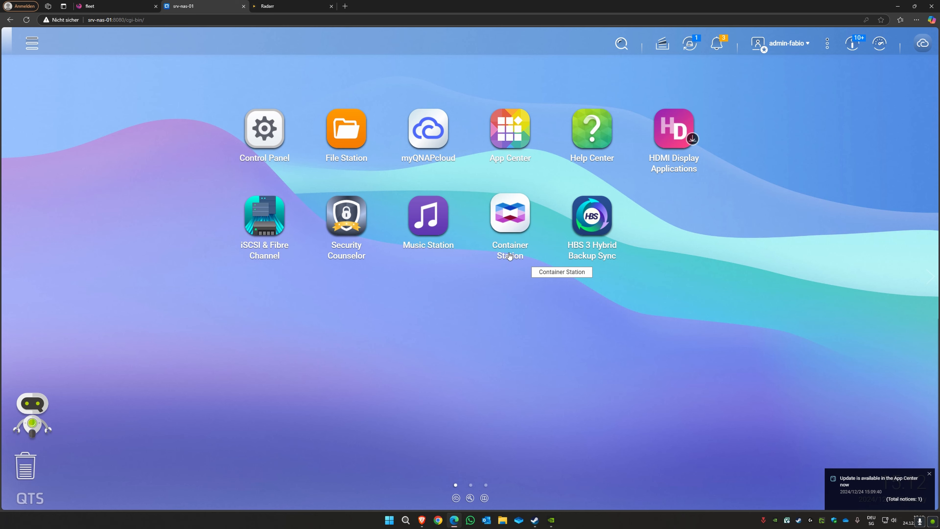
# - Look through all available apps in App Center, then close it
pyautogui.click(519, 145)
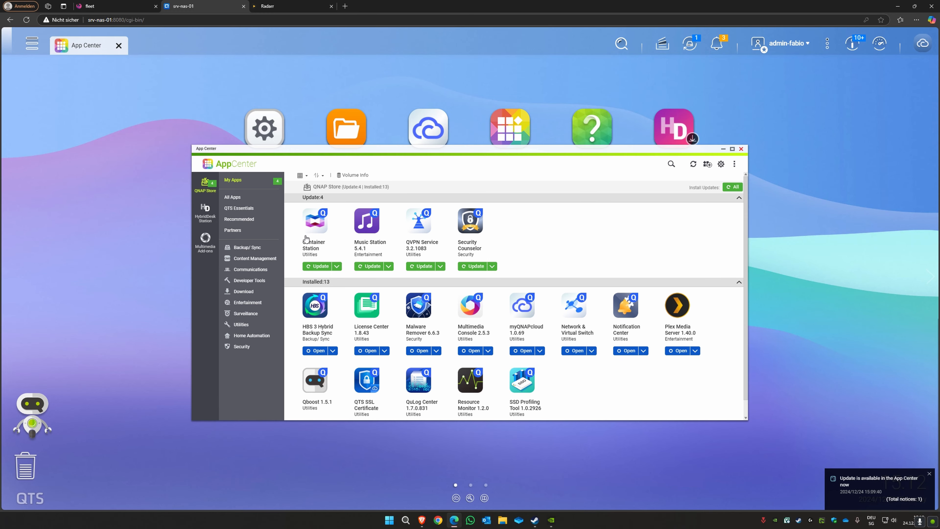
pyautogui.click(252, 200)
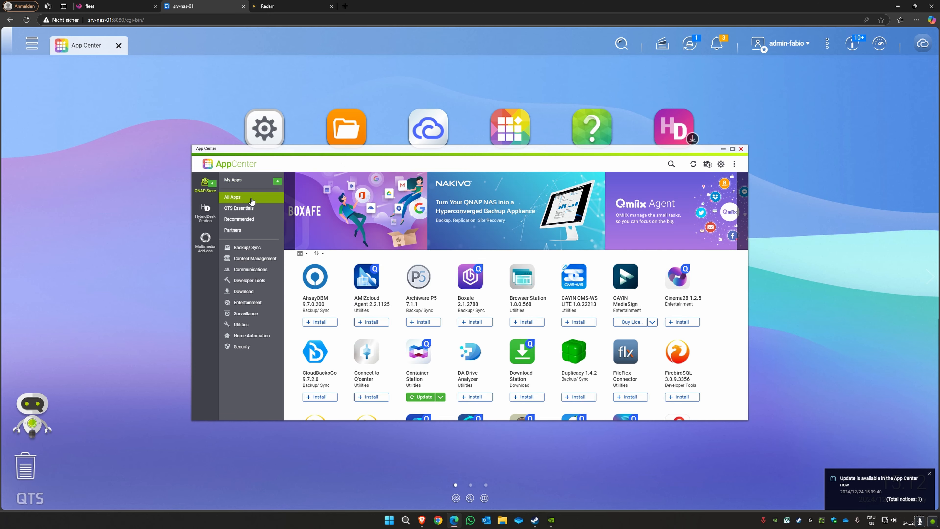
pyautogui.click(742, 149)
# - Show the container list in Container Station and widen its Image column so the full image names are readable
pyautogui.click(524, 226)
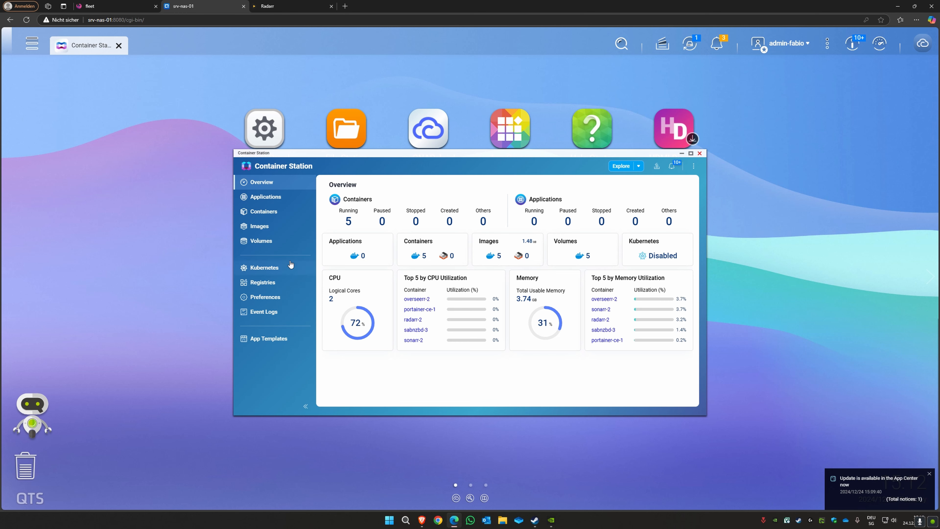
pyautogui.click(266, 212)
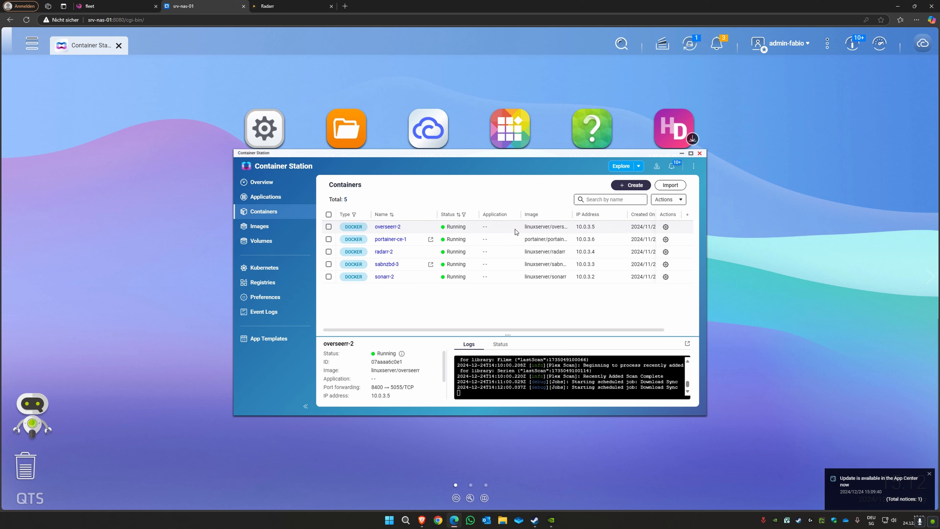
pyautogui.moveTo(572, 215); pyautogui.dragTo(602, 214)
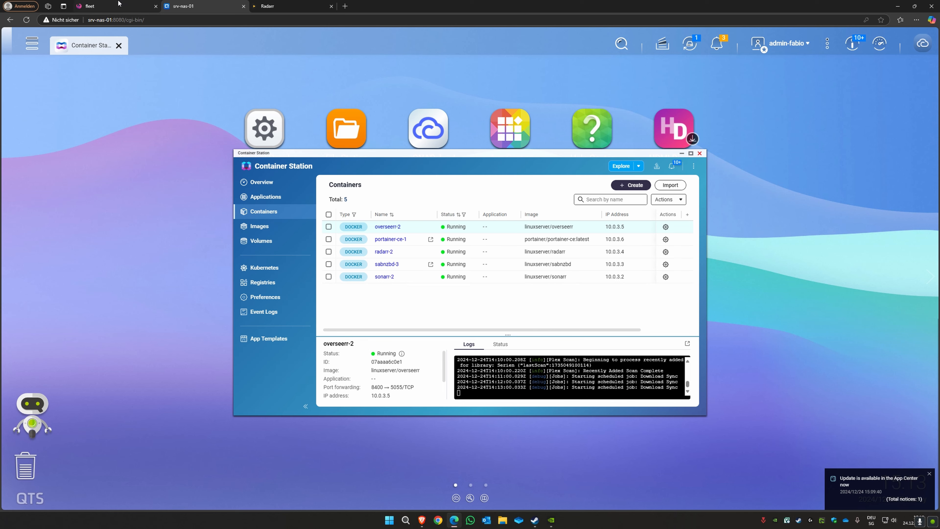
# - Look at the address and the list of linuxserver images on the fleet website
pyautogui.click(111, 5)
pyautogui.click(128, 22)
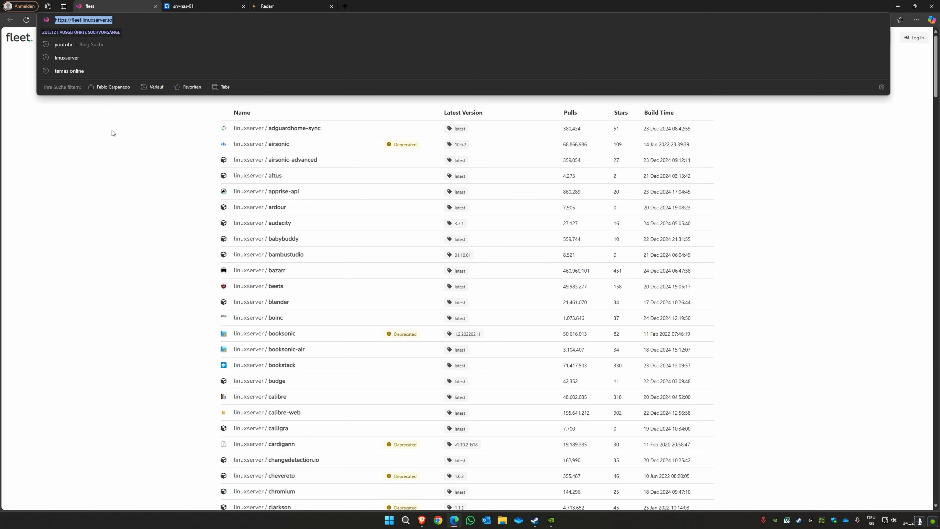
pyautogui.click(118, 194)
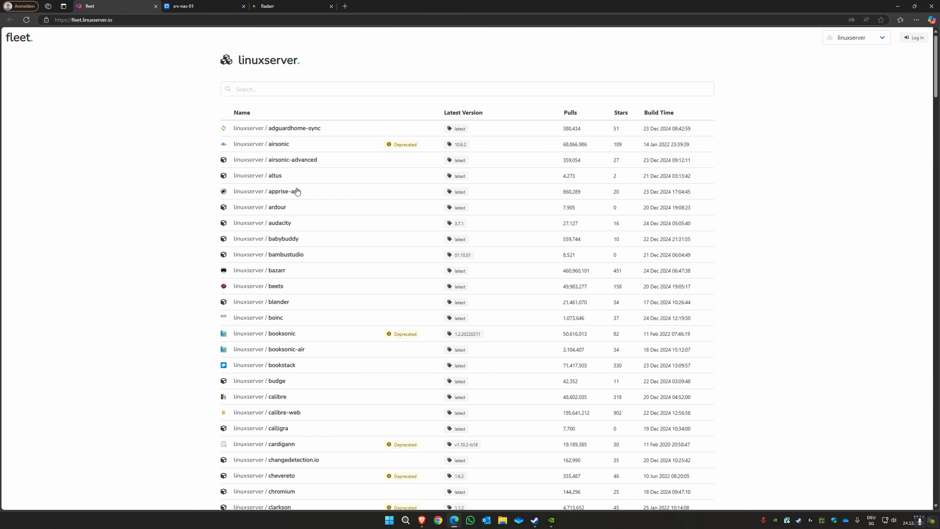
pyautogui.scroll(-2, 301, 188)
pyautogui.scroll(-3, 301, 188)
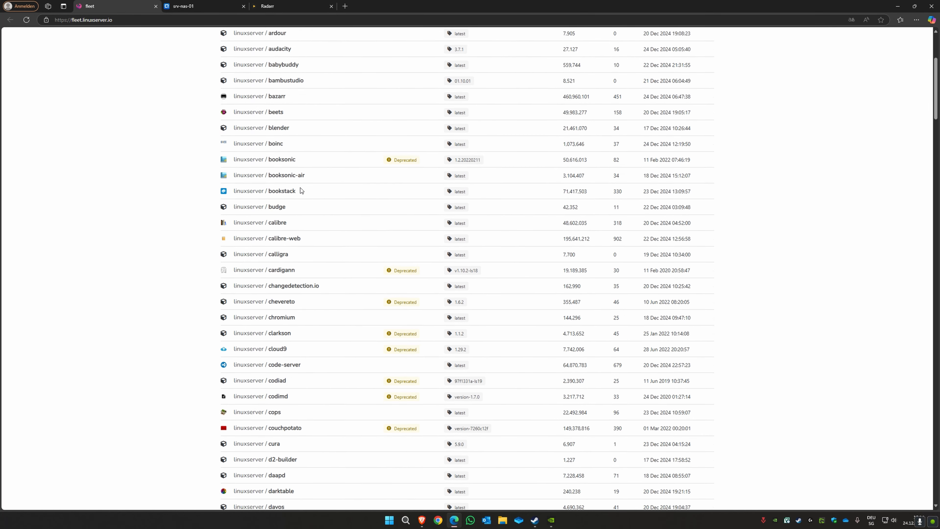
pyautogui.scroll(5, 344, 300)
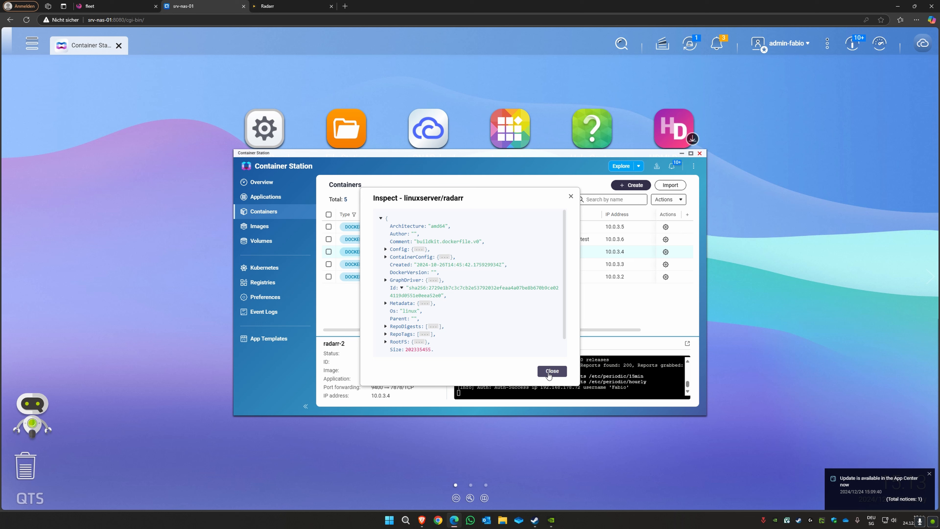
# - Copy the image name linuxserver/radarr from the radarr-2 details, use it for a new container and proceed to its configuration
pyautogui.click(552, 372)
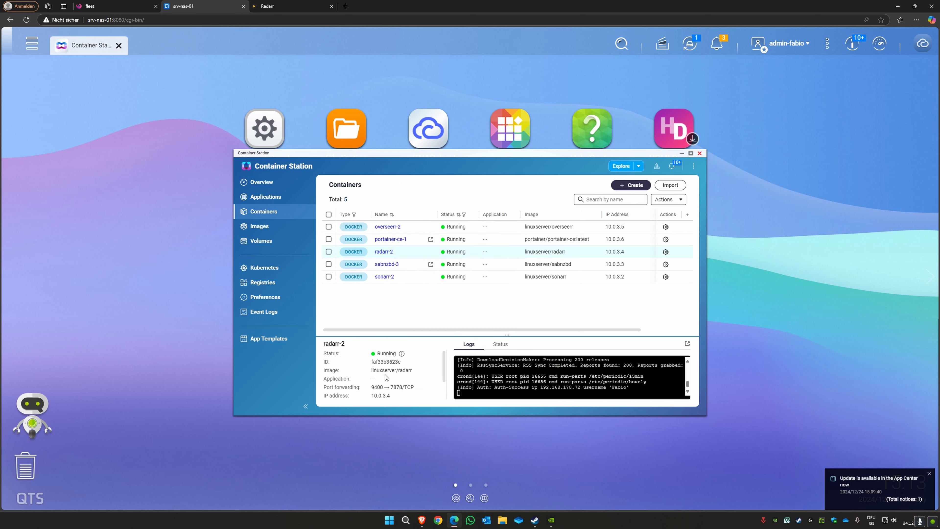
pyautogui.moveTo(372, 371); pyautogui.dragTo(413, 371)
pyautogui.hotkey('ctrl', 'c')
pyautogui.click(635, 185)
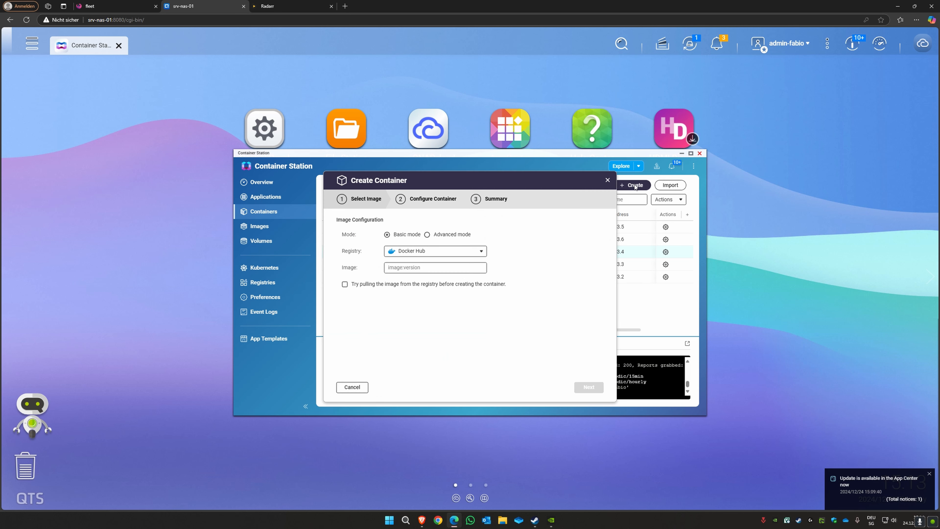
pyautogui.click(400, 266)
pyautogui.hotkey('ctrl', 'v')
pyautogui.click(590, 391)
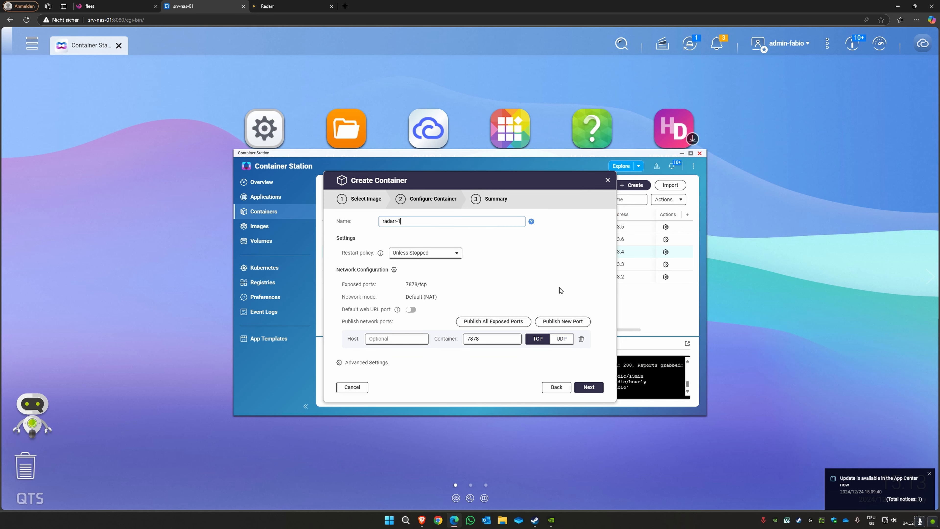
pyautogui.moveTo(429, 221); pyautogui.dragTo(307, 225)
pyautogui.click(438, 221)
pyautogui.moveTo(439, 221); pyautogui.dragTo(327, 223)
pyautogui.click(434, 221)
pyautogui.moveTo(433, 222); pyautogui.dragTo(340, 226)
pyautogui.click(418, 226)
pyautogui.click(371, 364)
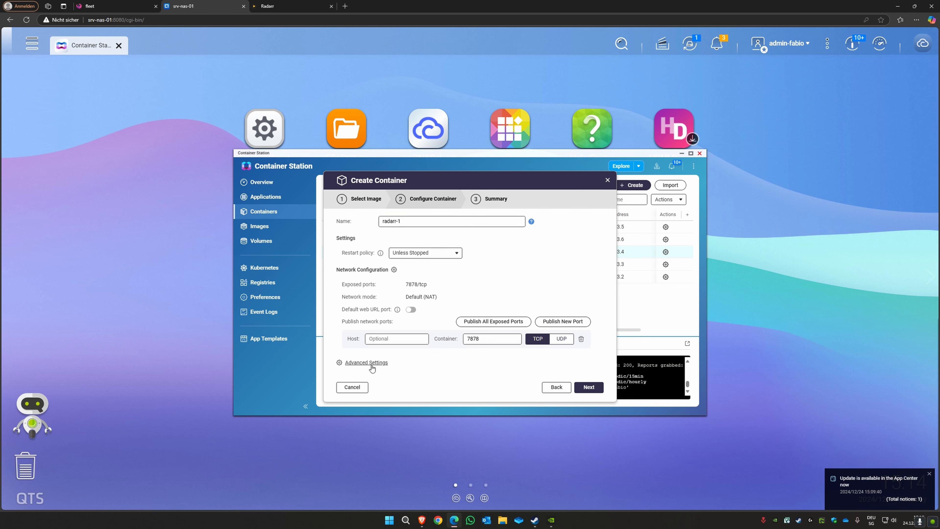
pyautogui.click(588, 363)
pyautogui.click(403, 341)
pyautogui.moveTo(551, 182); pyautogui.dragTo(452, 287)
pyautogui.click(517, 193)
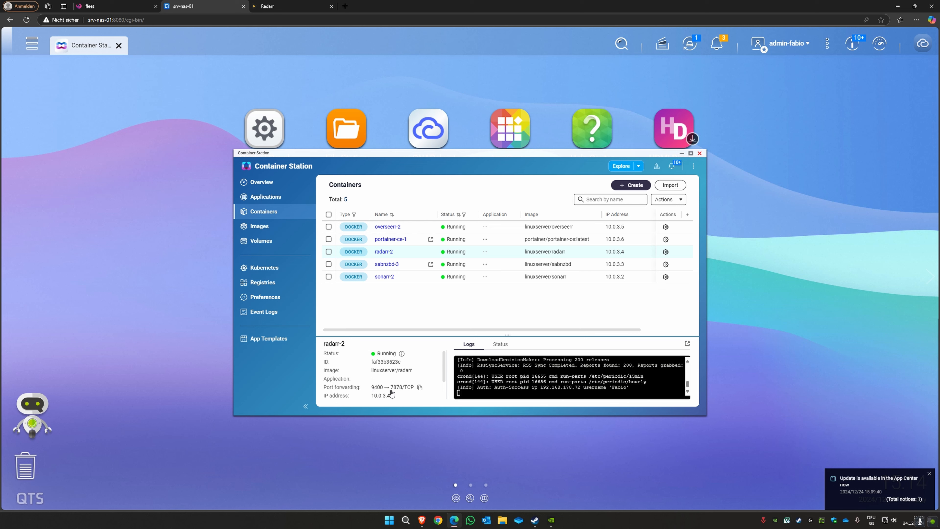
# - Check the port number in the address of the open Radarr page, then return to the NAS page
pyautogui.click(304, 4)
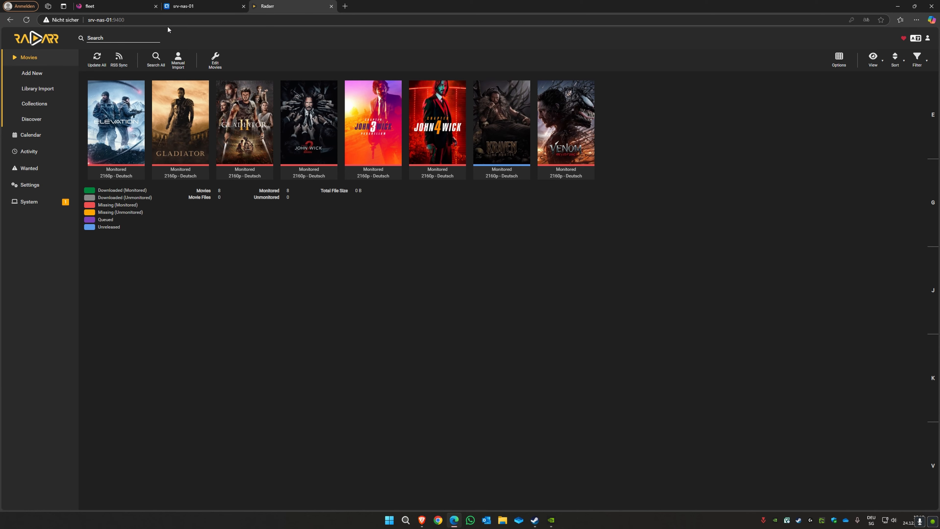
pyautogui.click(135, 16)
pyautogui.click(93, 20)
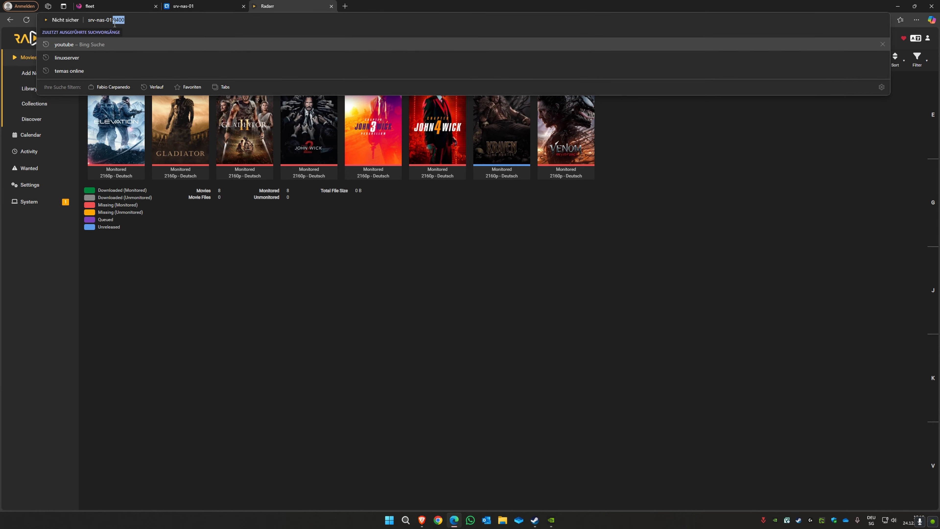
pyautogui.click(196, 4)
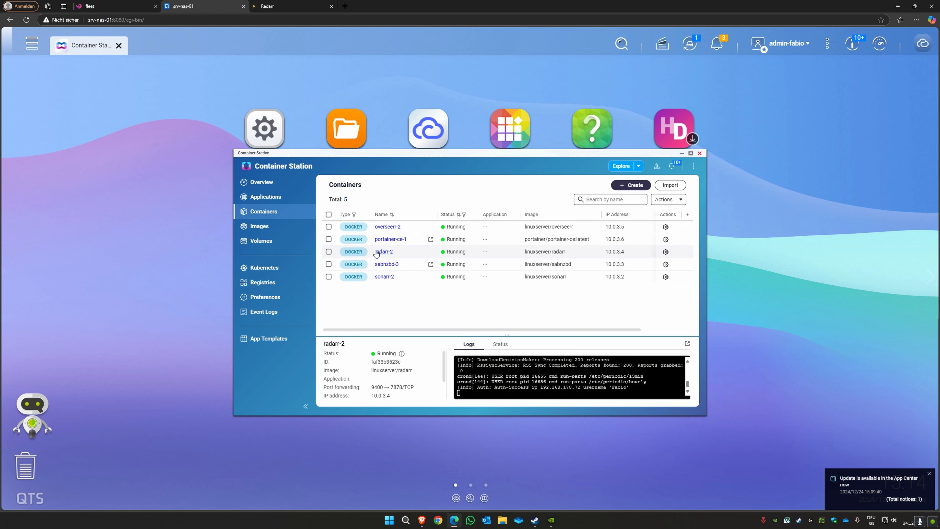
# - Configure the new radarr-1 container with host port 9500 published to container port 7878 over TCP
pyautogui.click(631, 185)
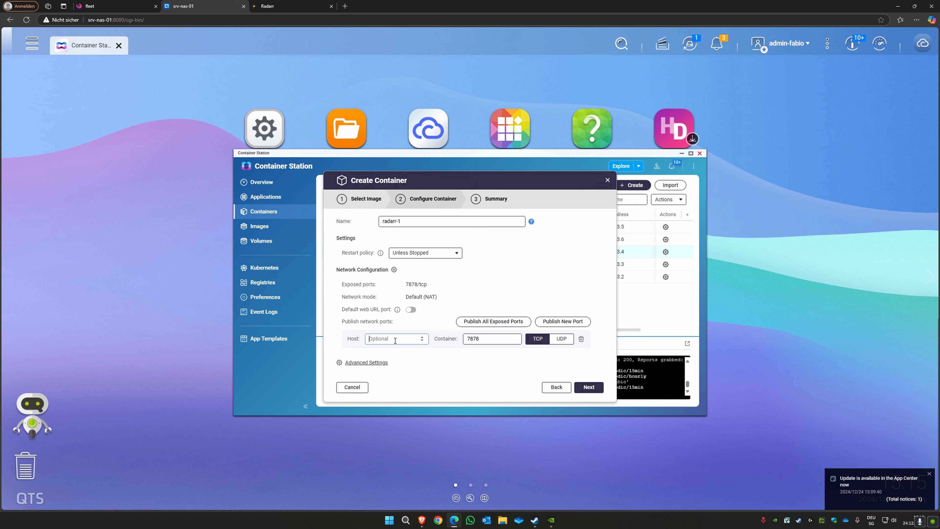
pyautogui.click(396, 338)
pyautogui.write('9500')
pyautogui.click(437, 372)
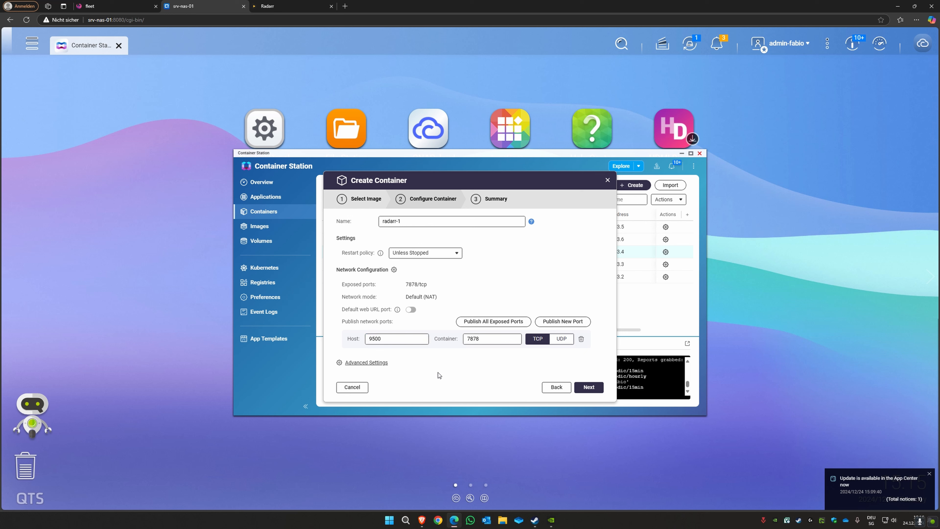
# - Review the network, environment and label settings in the new container's advanced settings
pyautogui.click(374, 365)
pyautogui.click(365, 240)
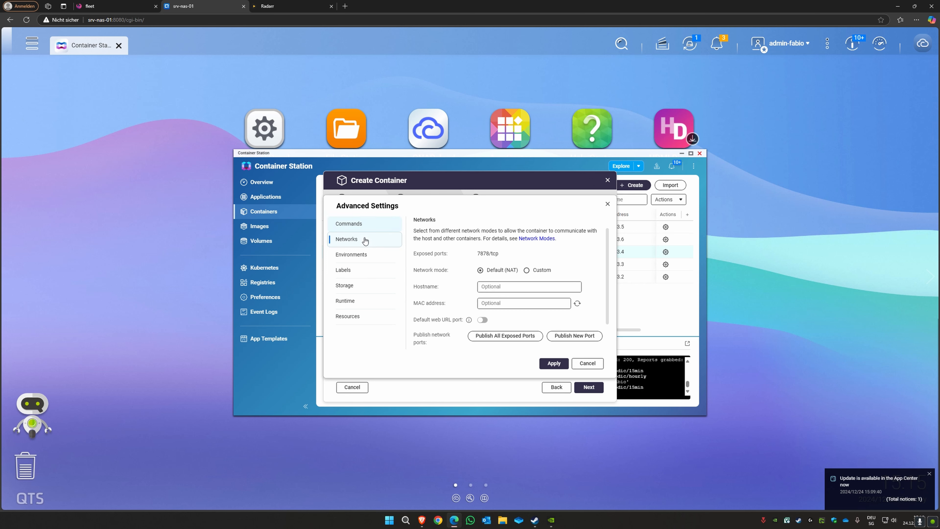
pyautogui.scroll(-1, 574, 266)
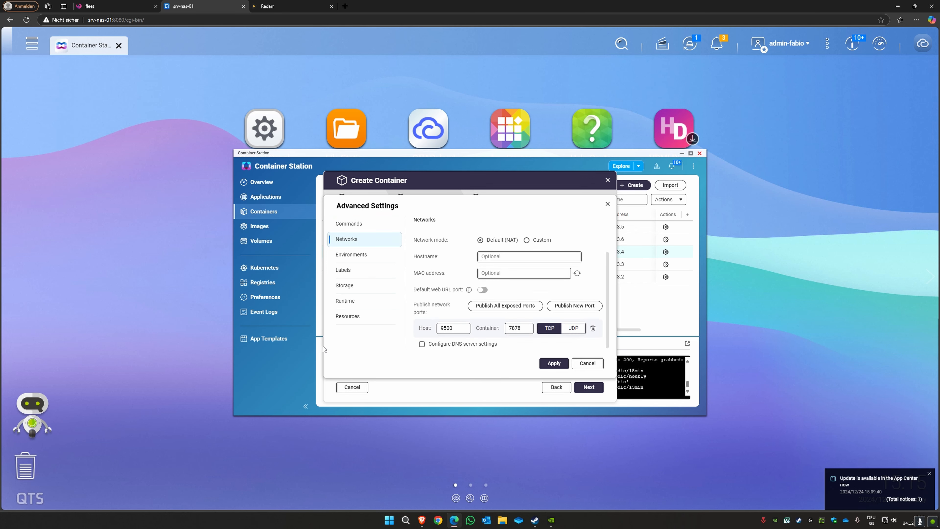
pyautogui.click(369, 259)
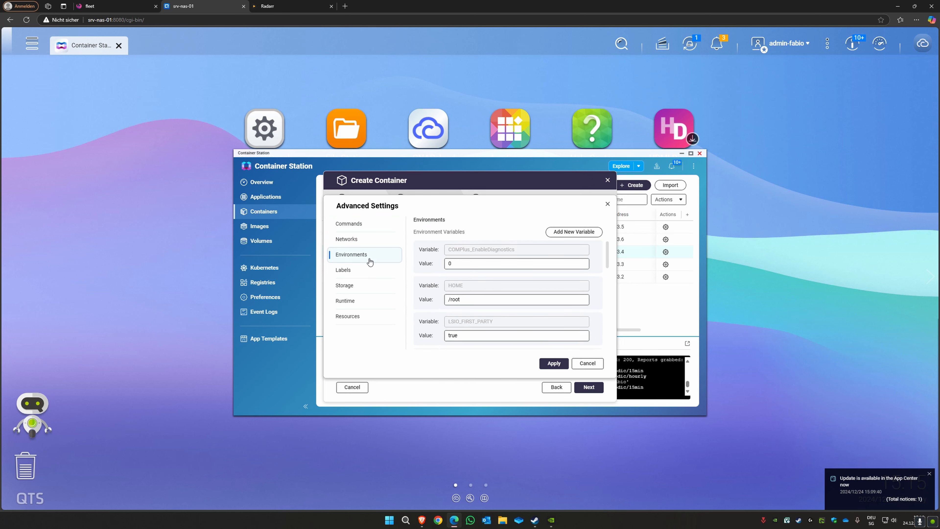
pyautogui.click(362, 271)
# - Add a bind-mounted host path to the container's storage mapping and choose the /Public folder as the host path
pyautogui.click(362, 287)
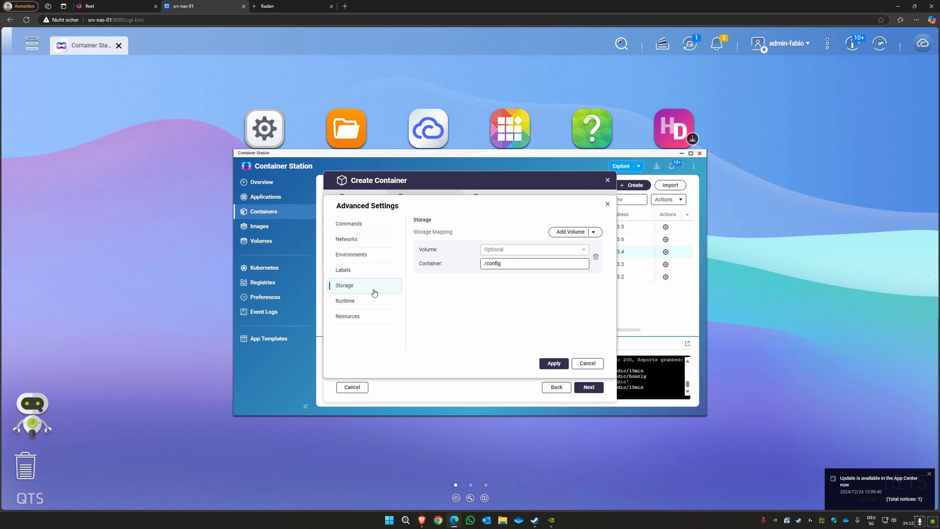
pyautogui.click(595, 234)
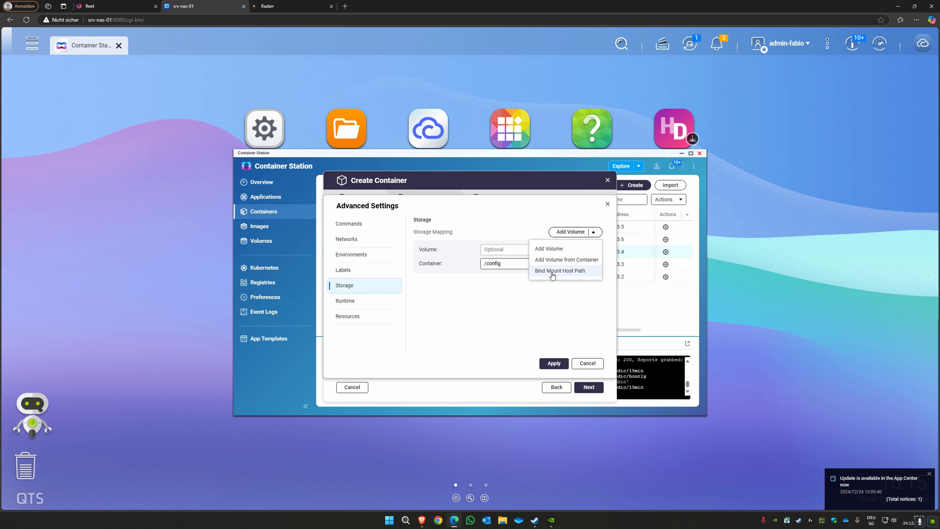
pyautogui.click(542, 272)
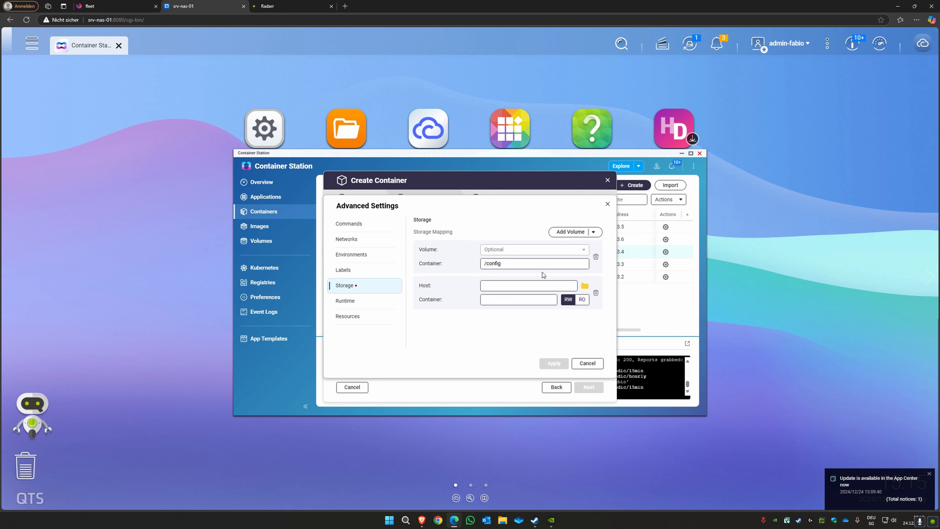
pyautogui.click(584, 289)
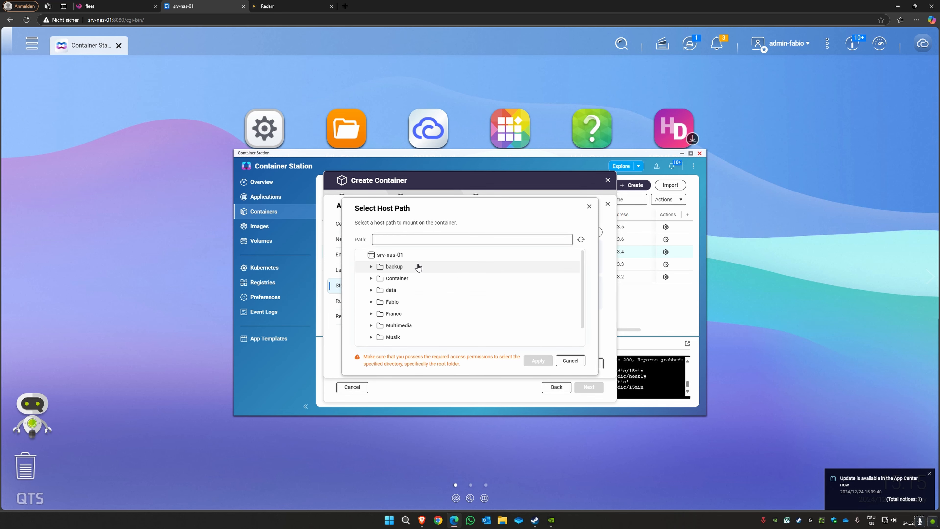
pyautogui.scroll(-1, 419, 292)
pyautogui.click(420, 329)
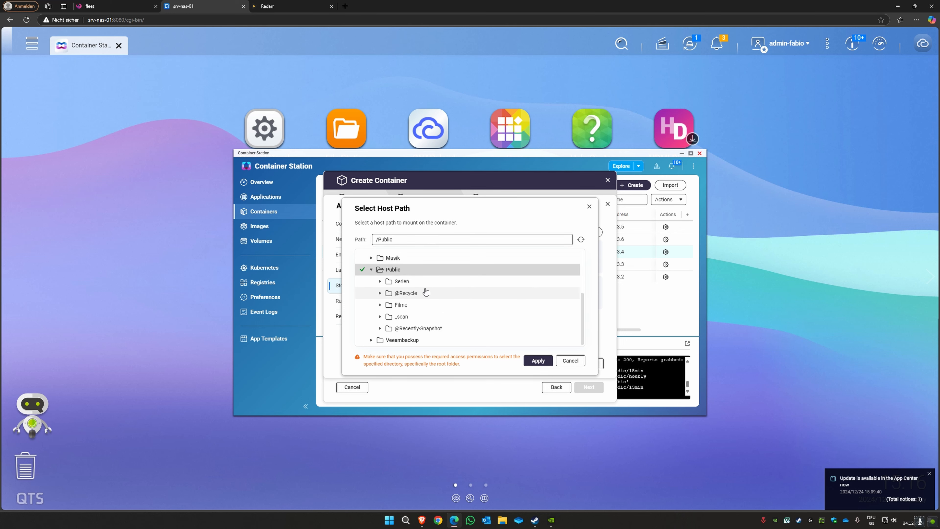
pyautogui.click(395, 273)
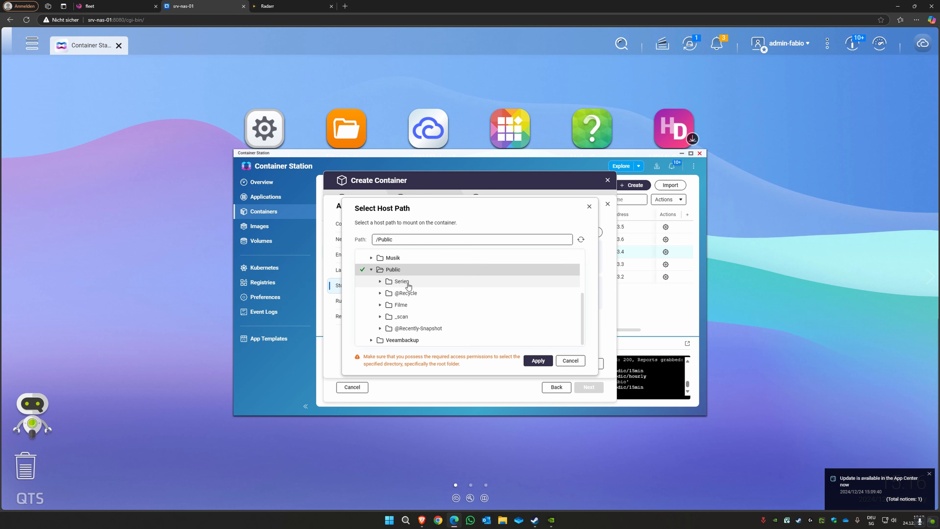
pyautogui.click(380, 282)
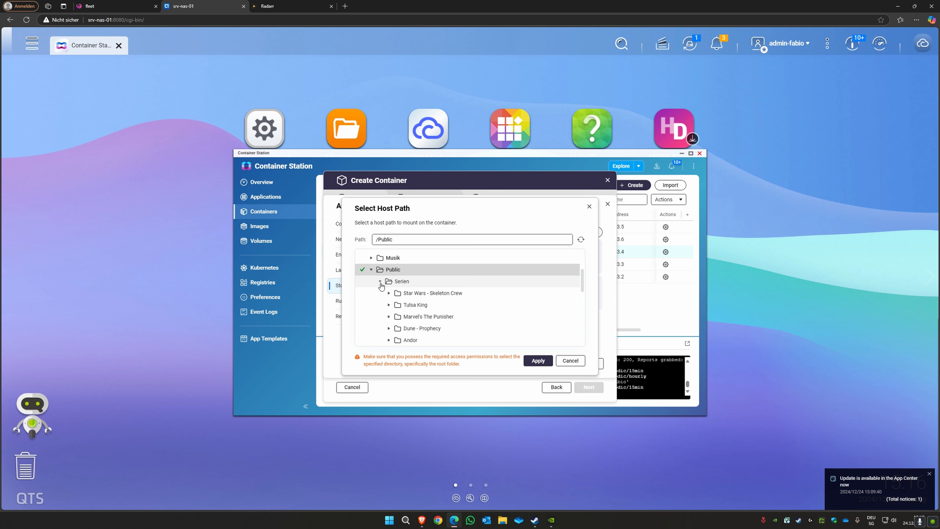
pyautogui.click(381, 282)
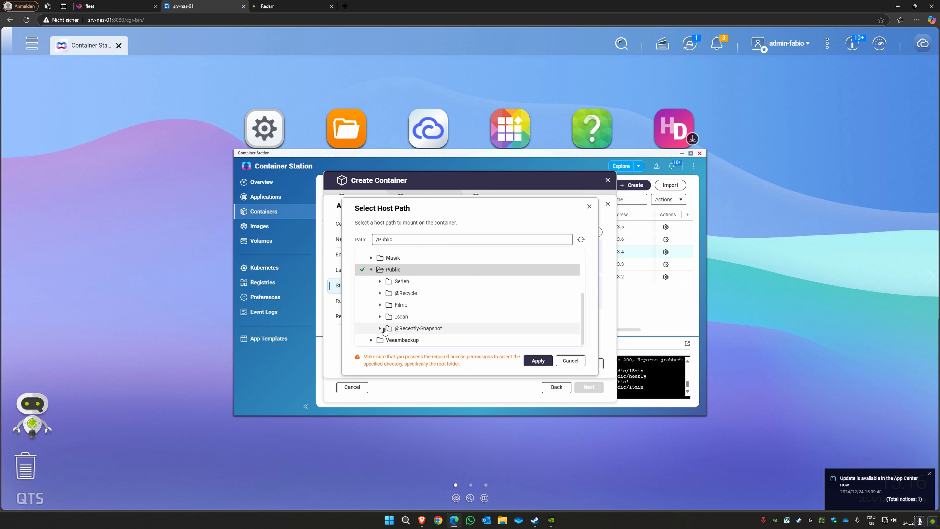
pyautogui.click(381, 305)
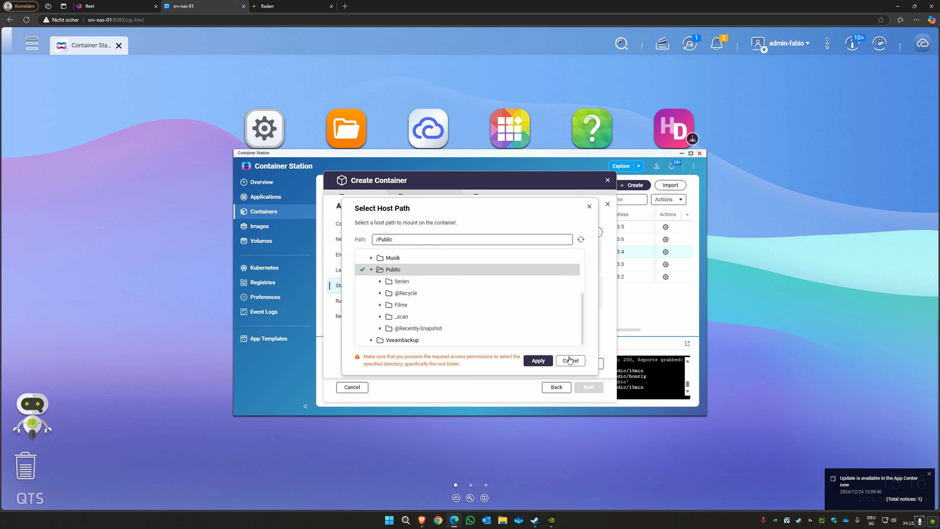
pyautogui.click(537, 365)
# - Set the container path of the /Public host mount to /srv-nas-01/Public and apply the advanced settings
pyautogui.click(506, 297)
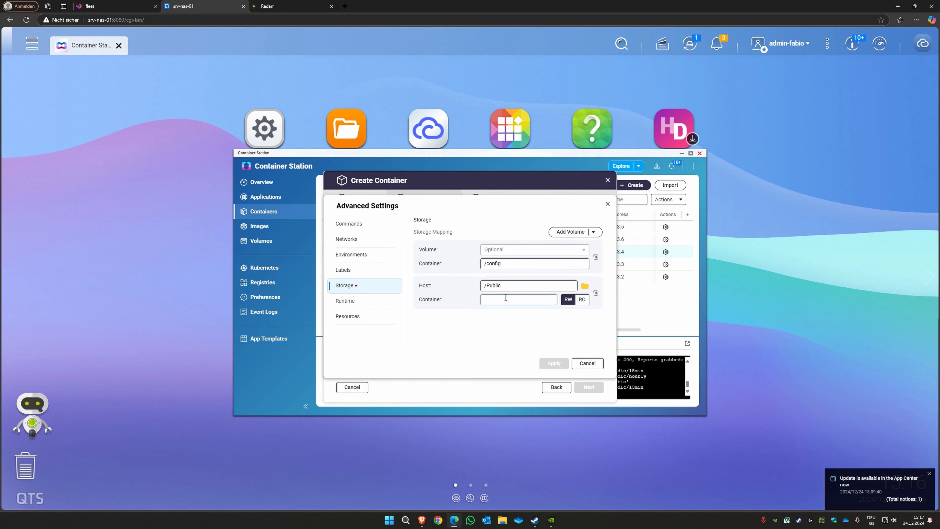
pyautogui.write('/')
pyautogui.write('srv-na')
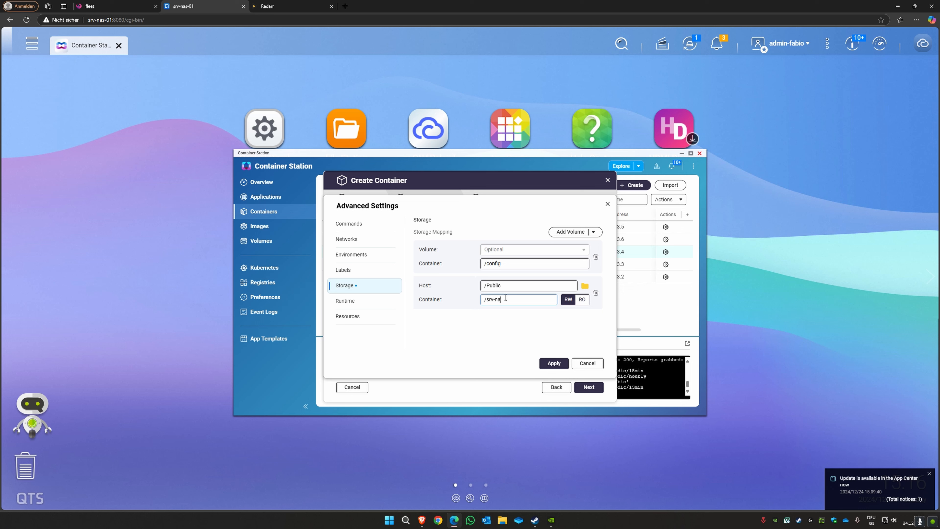
pyautogui.write('s-01')
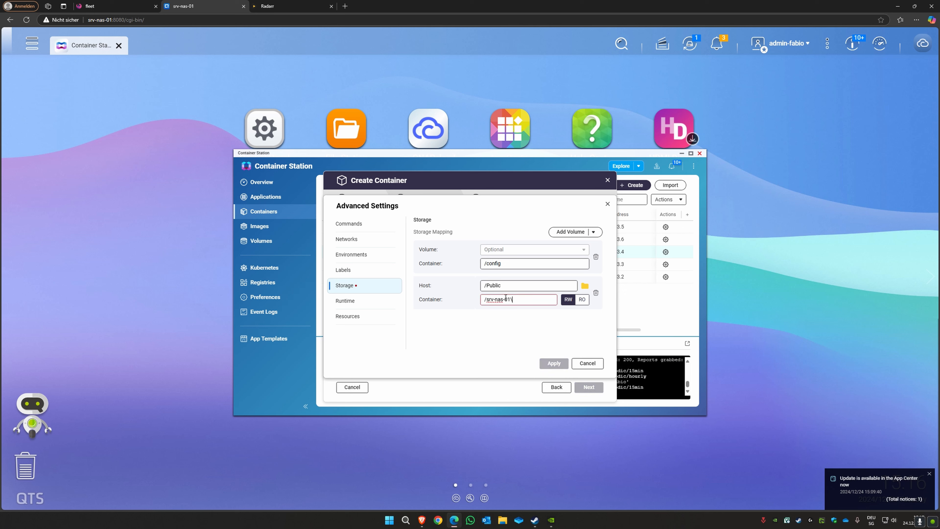
pyautogui.write('/')
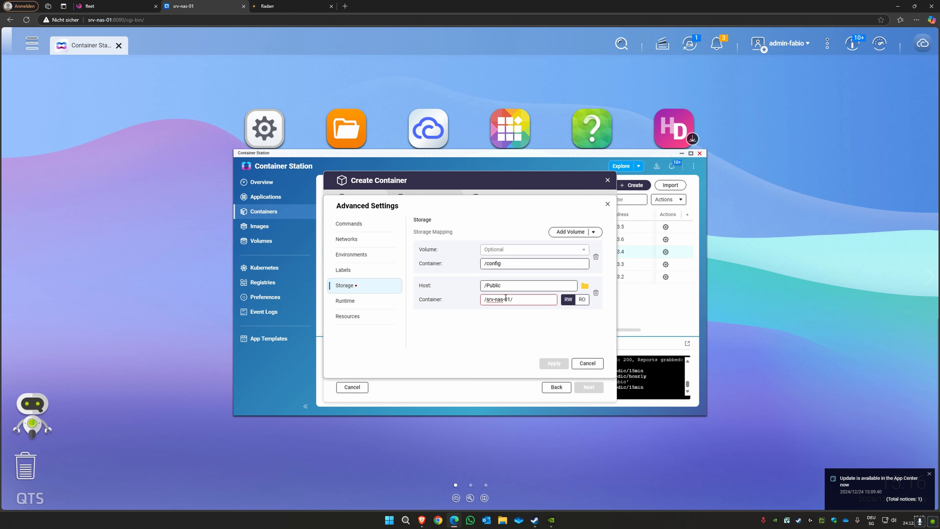
pyautogui.write('Publ')
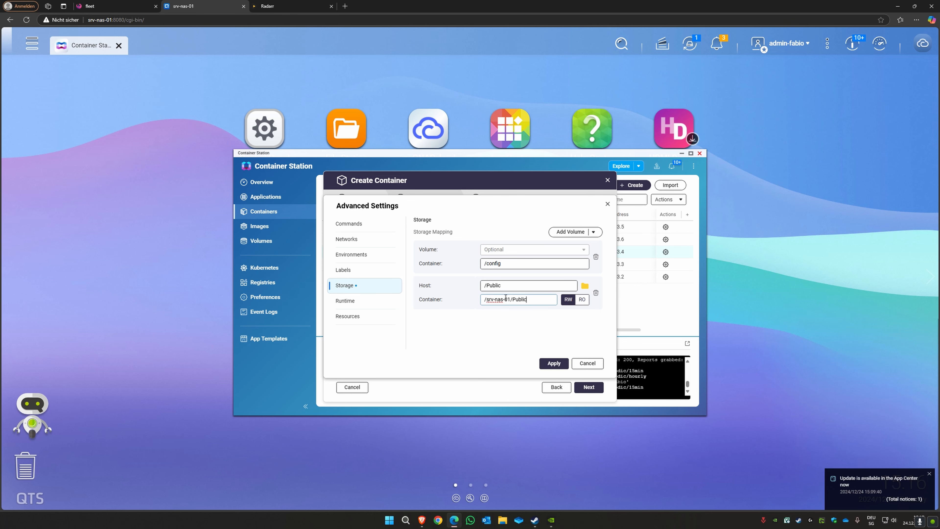
pyautogui.write('ic')
pyautogui.hotkey('ctrl', 'a')
pyautogui.click(542, 300)
pyautogui.hotkey('ctrl', 'a')
pyautogui.click(554, 364)
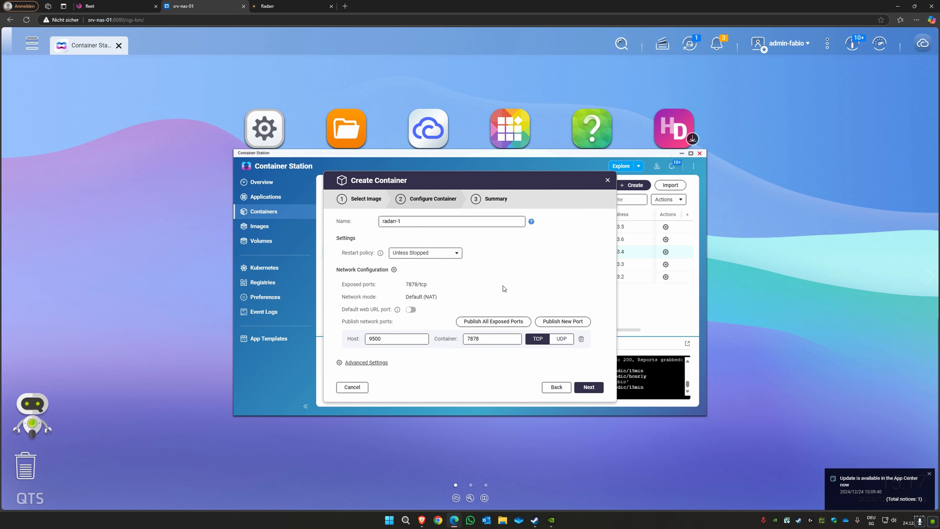
# - Review the radarr-1 summary, including published ports and storage mapping, and finish creating the container
pyautogui.click(591, 388)
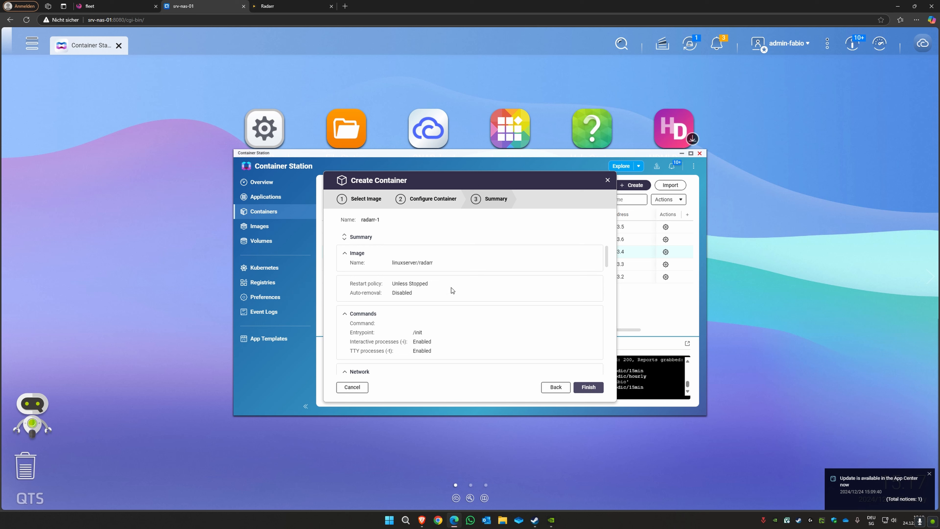
pyautogui.scroll(-5, 390, 324)
pyautogui.scroll(5, 430, 313)
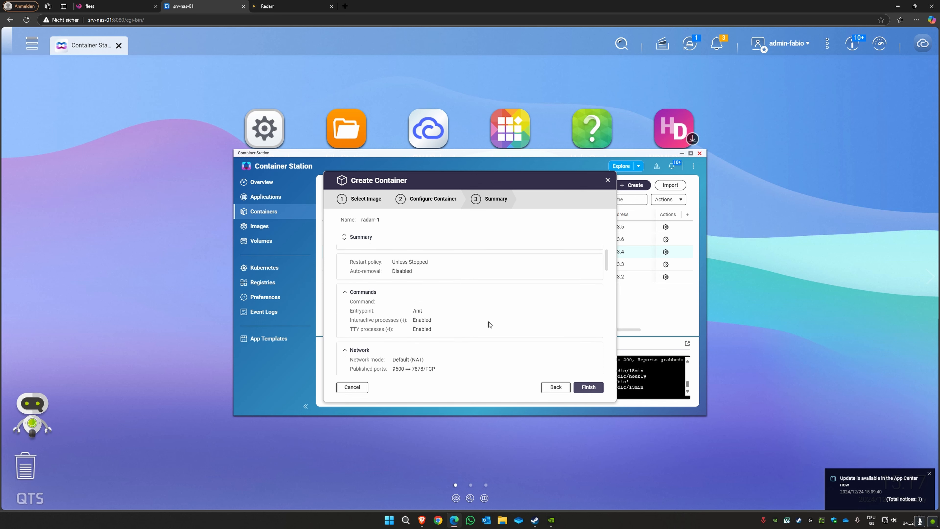
pyautogui.scroll(-3, 463, 311)
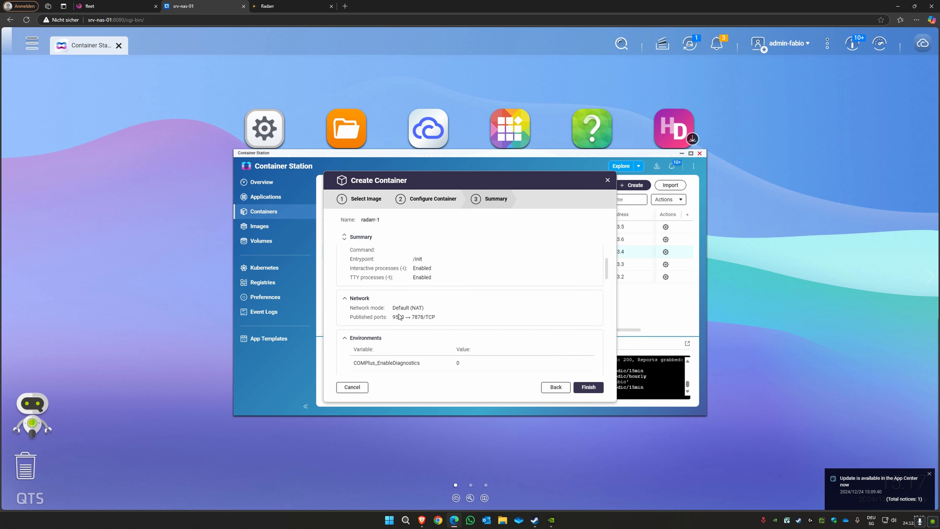
pyautogui.doubleClick(397, 317)
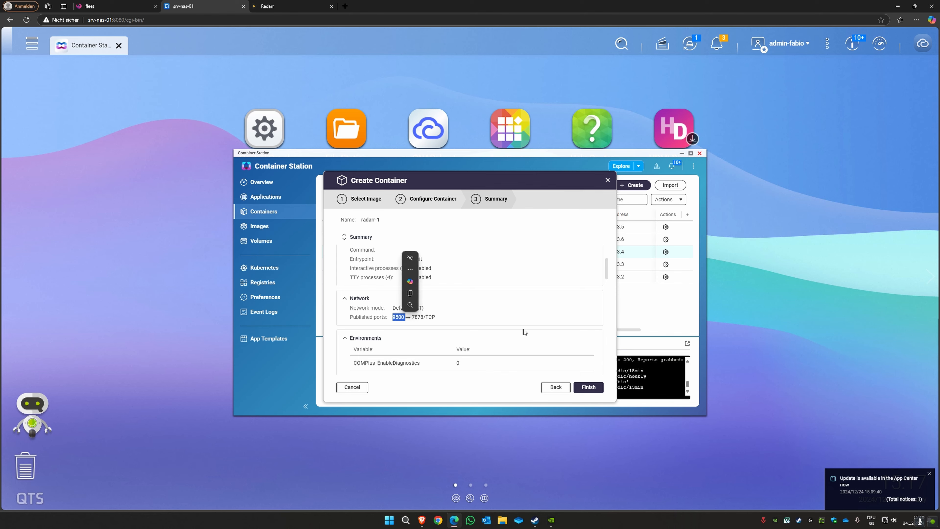
pyautogui.scroll(-1, 526, 331)
pyautogui.scroll(-5, 527, 331)
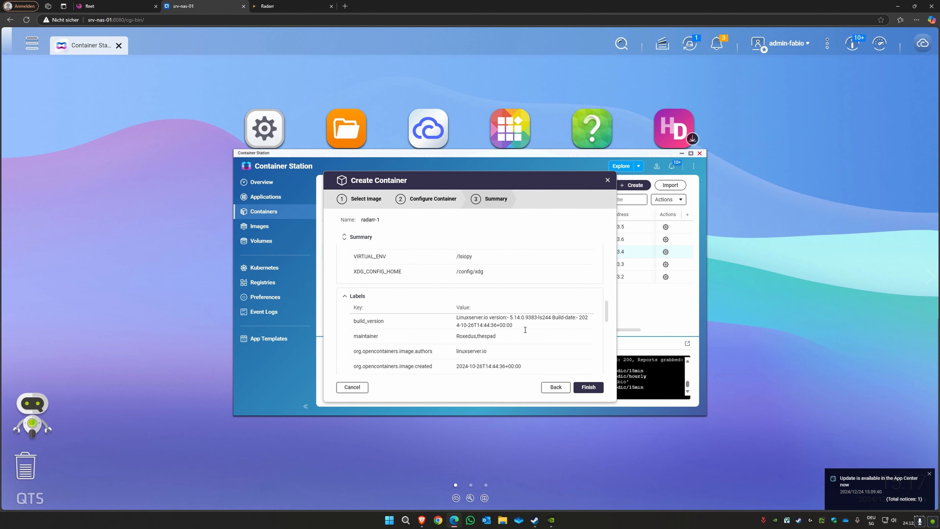
pyautogui.scroll(-8, 526, 333)
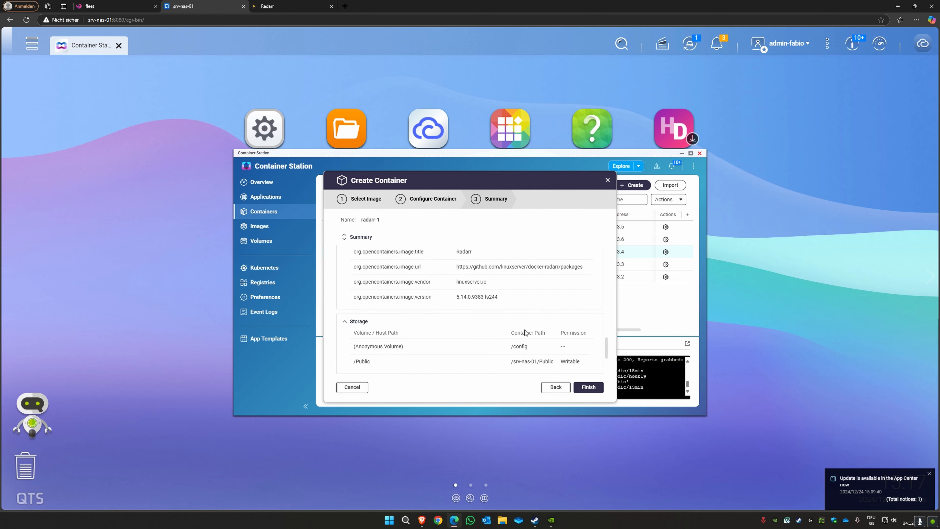
pyautogui.scroll(-3, 525, 330)
pyautogui.scroll(4, 544, 306)
pyautogui.moveTo(587, 348); pyautogui.dragTo(348, 347)
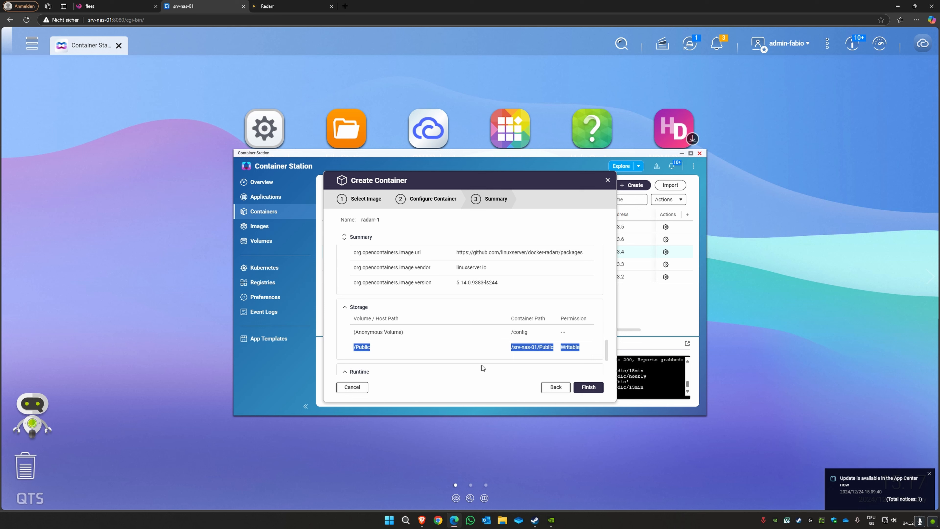
pyautogui.scroll(-2, 475, 367)
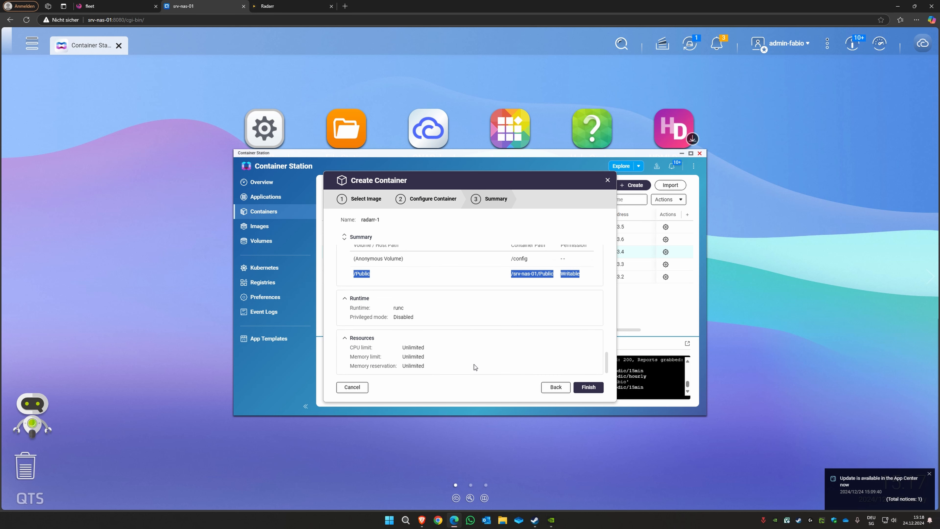
pyautogui.click(586, 389)
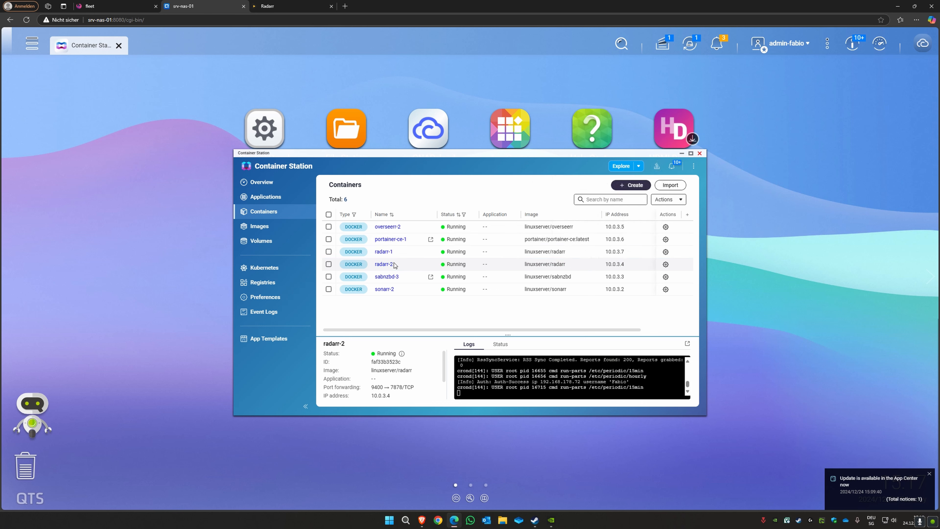
# - Check the port forwarding details of the sabnzbd-3, sonarr-2, overseerr-2, radarr-1 and radarr-2 containers
pyautogui.click(389, 279)
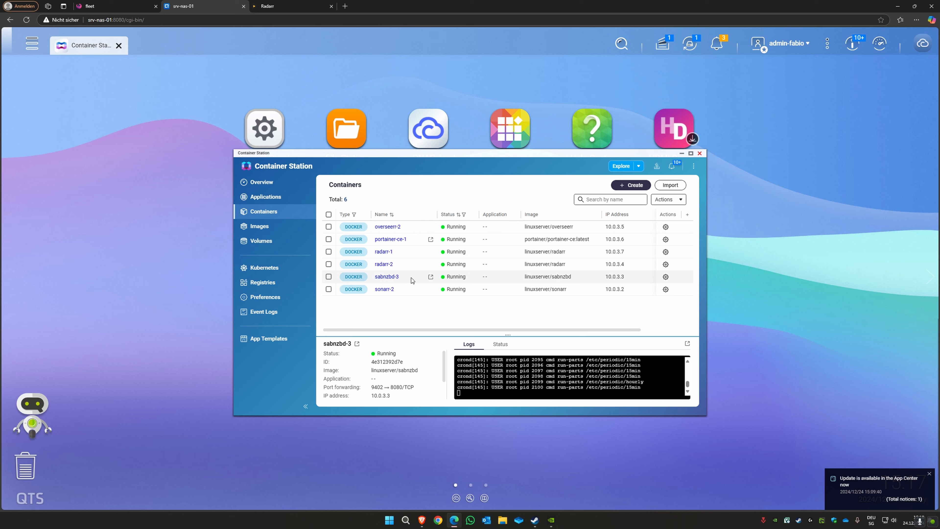
pyautogui.click(398, 293)
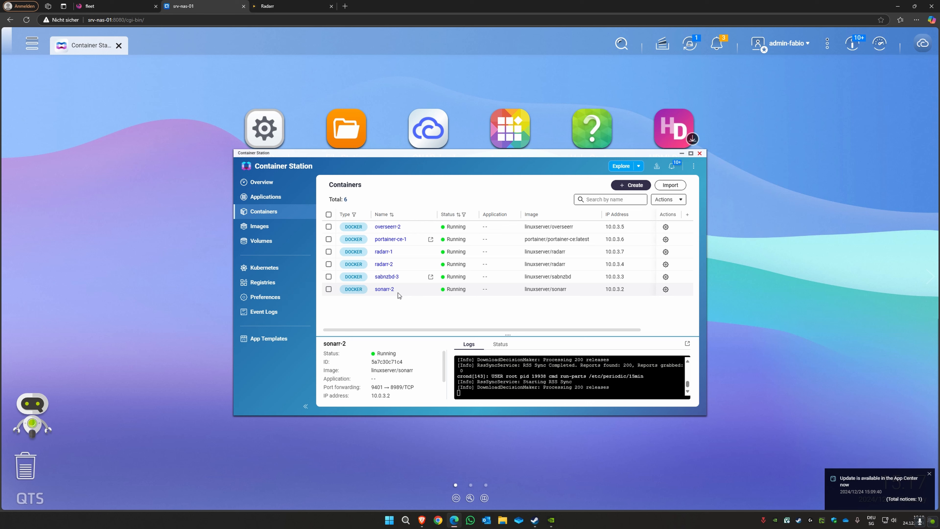
pyautogui.click(416, 227)
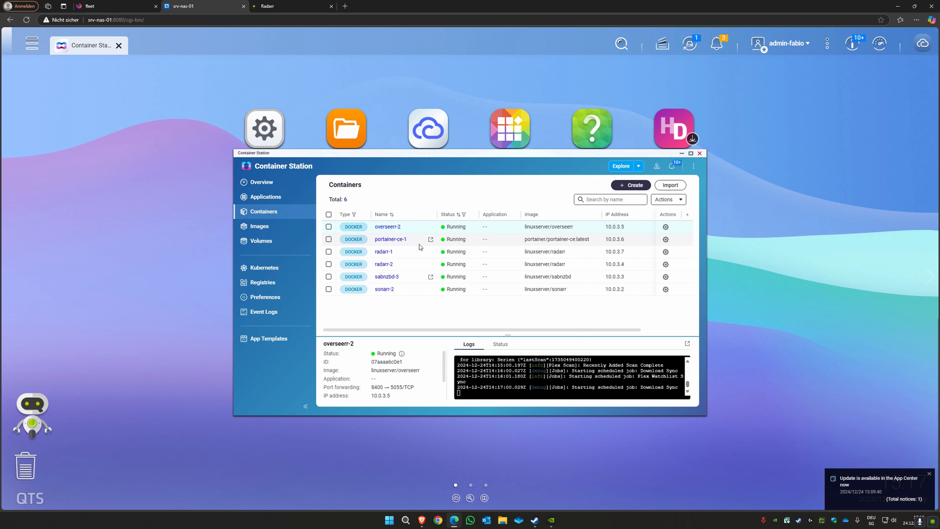
pyautogui.click(418, 251)
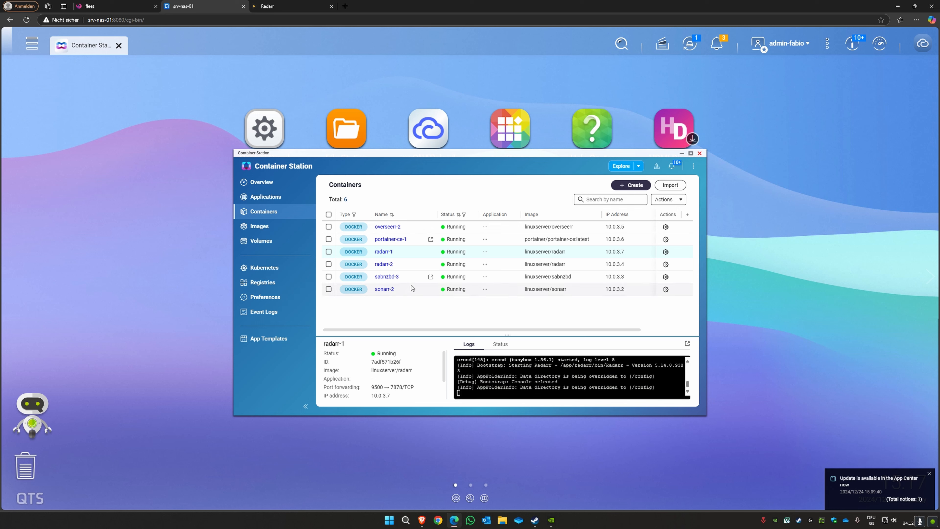
pyautogui.click(407, 263)
pyautogui.click(400, 276)
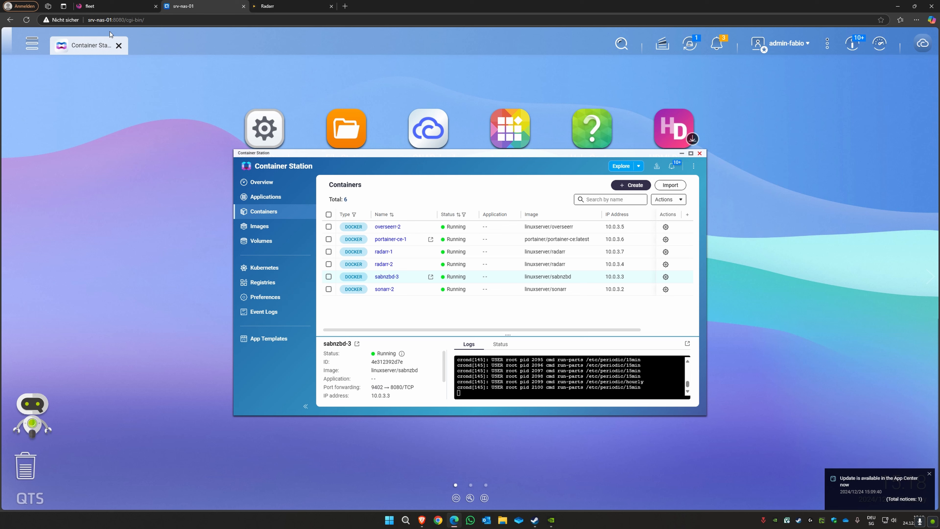
# - Compare the port in the NAS page address with the port forwarding of sonarr-2 and radarr-2
pyautogui.moveTo(115, 21); pyautogui.dragTo(145, 21)
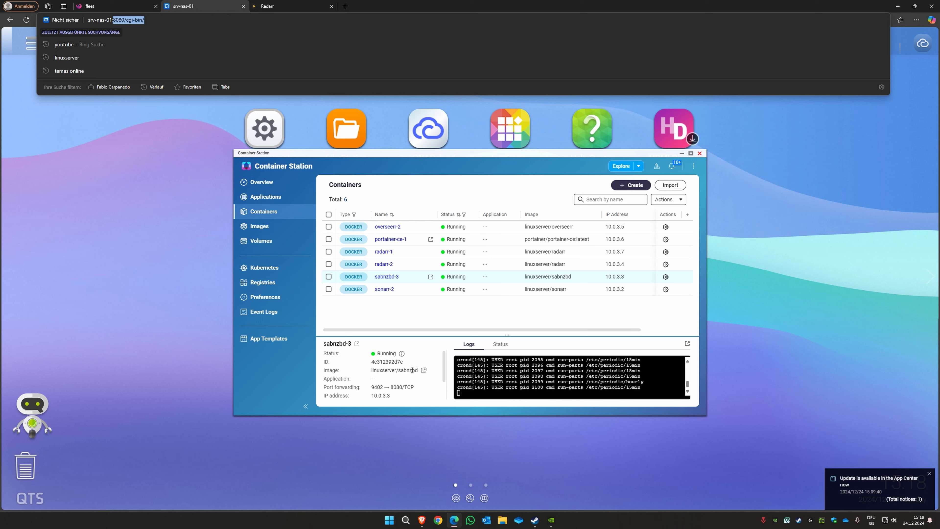
pyautogui.click(410, 296)
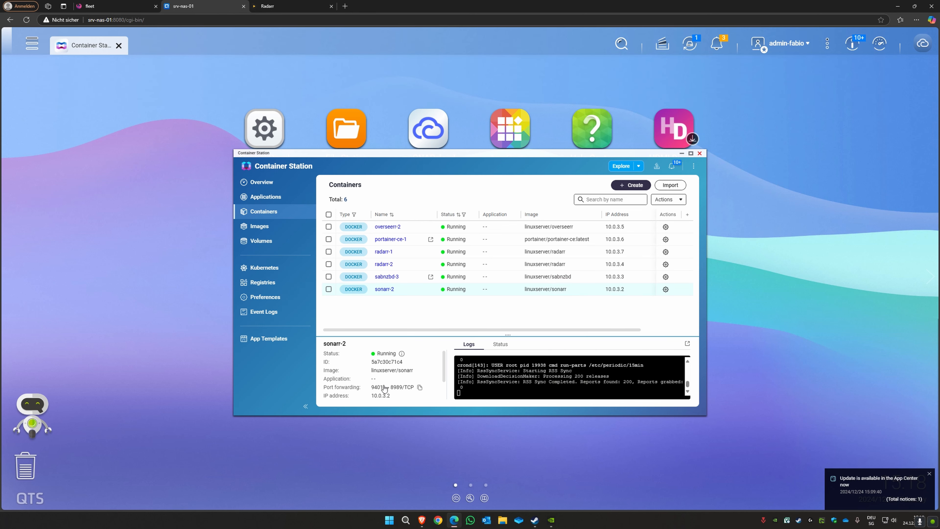
pyautogui.click(404, 265)
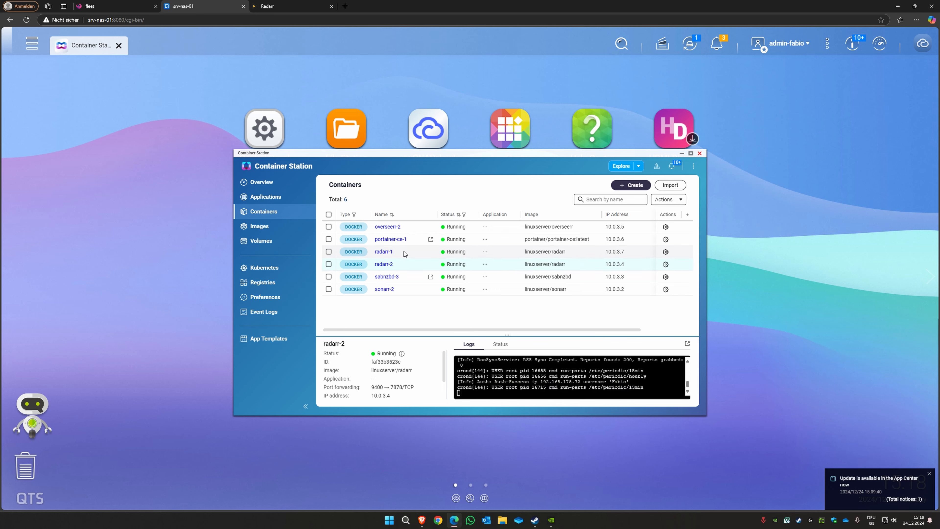
pyautogui.click(111, 4)
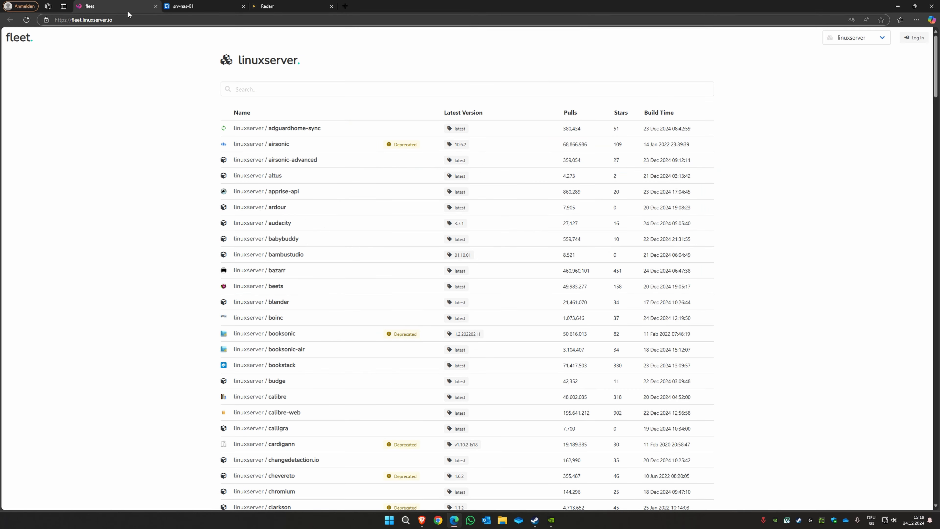
pyautogui.click(175, 7)
pyautogui.moveTo(113, 20); pyautogui.dragTo(129, 19)
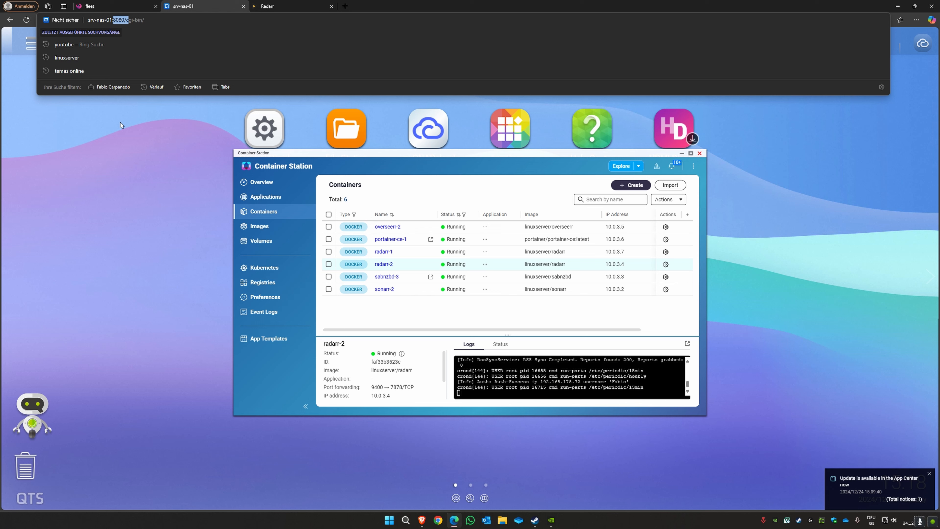
pyautogui.click(387, 310)
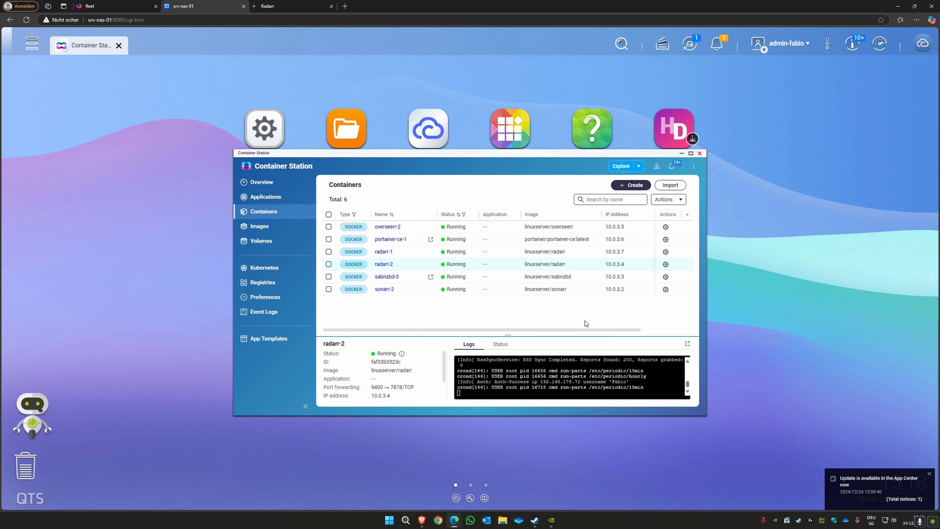
# - Copy the port forwarding URL of the radarr-1 container and open it in a new browser tab
pyautogui.click(407, 255)
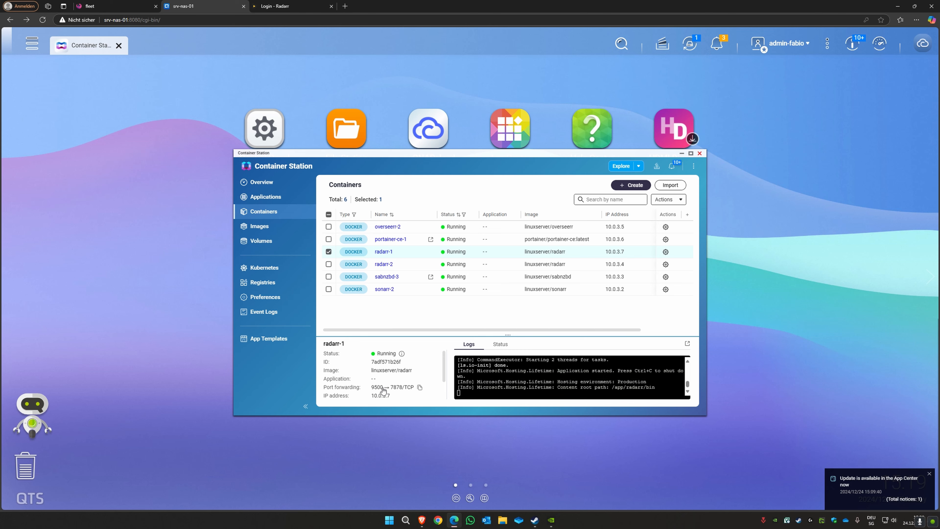
pyautogui.doubleClick(374, 387)
pyautogui.click(373, 391)
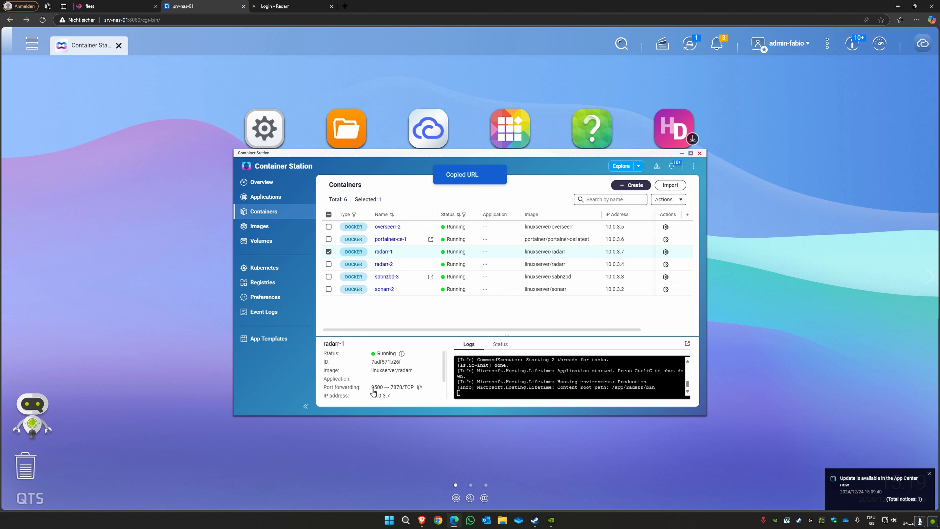
pyautogui.click(345, 6)
pyautogui.hotkey('ctrl', 'v')
pyautogui.press('Return')
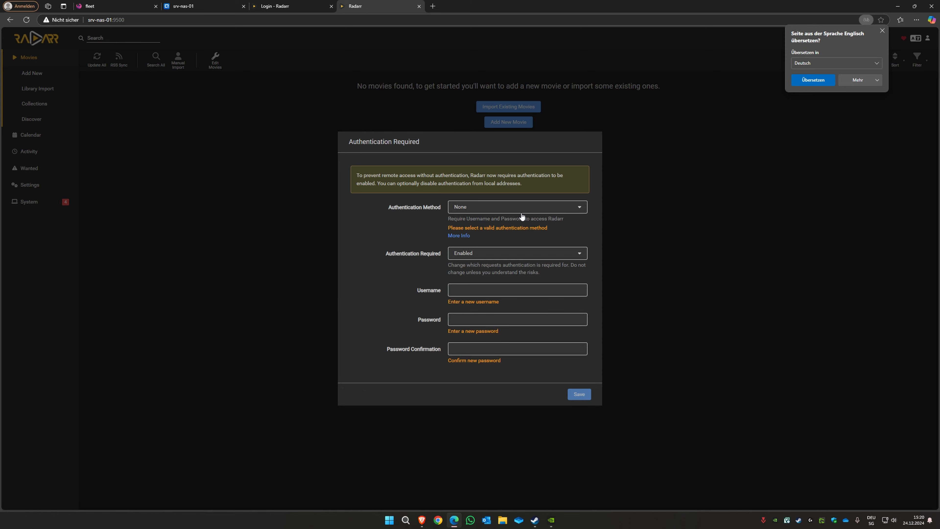
# - Set Radarr's authentication method to Forms (Login Page) and enter the new account's username
pyautogui.click(488, 208)
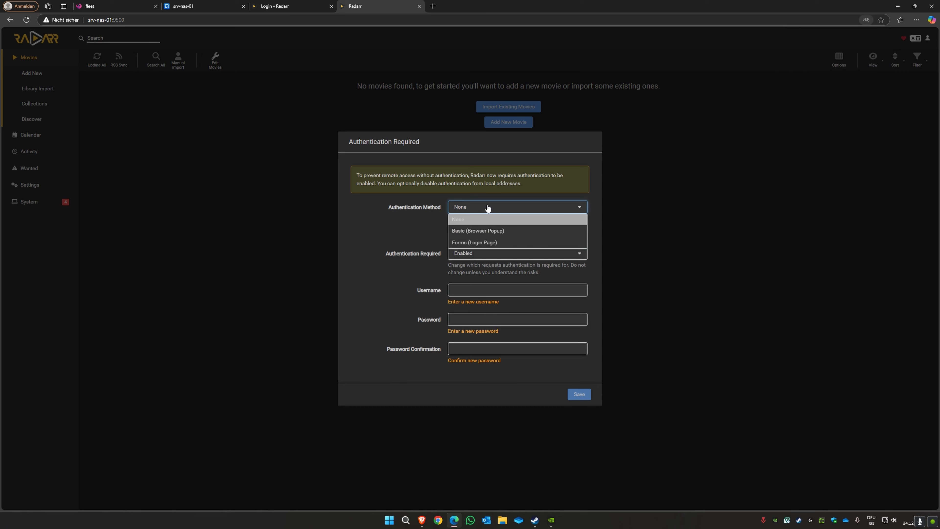
pyautogui.click(510, 243)
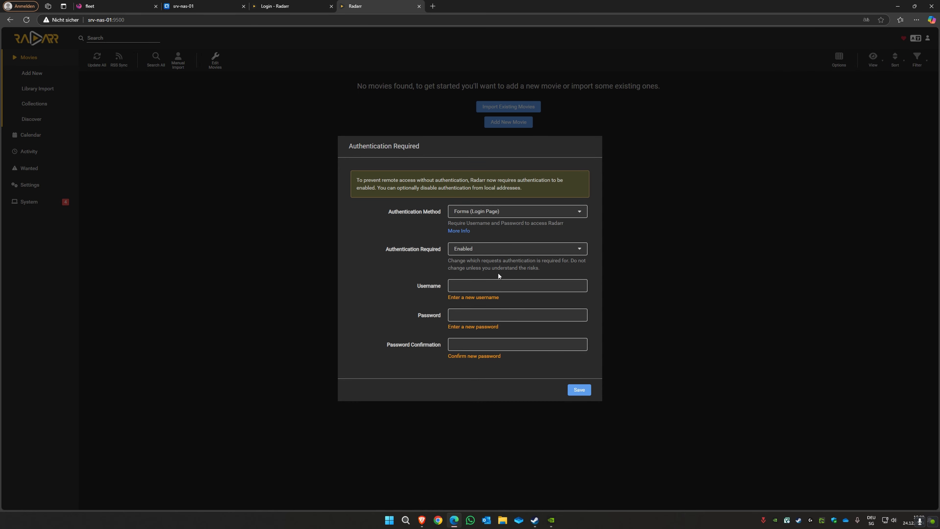
pyautogui.click(503, 284)
pyautogui.write('Fabio')
pyautogui.press('Tab')
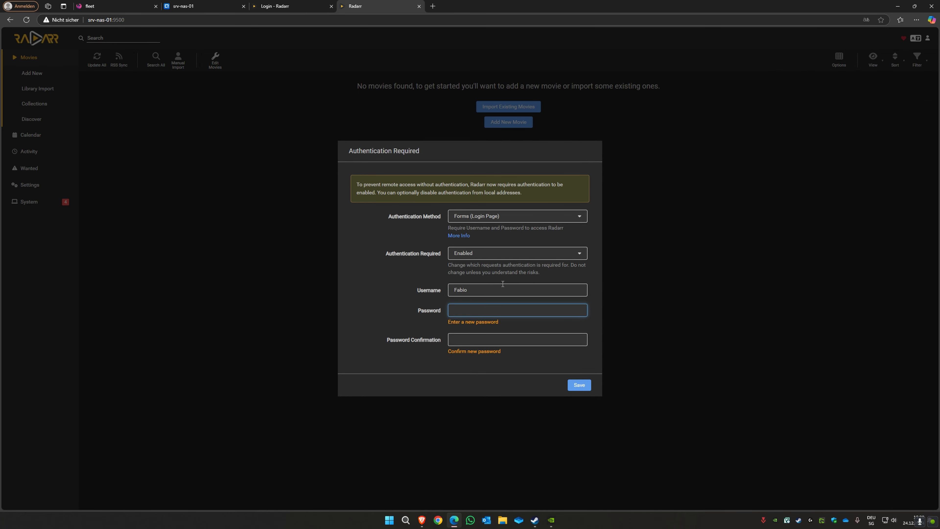
# - Enter and confirm the new Radarr account password, save the authentication settings, and decline storing the password in the browser
pyautogui.write('********')
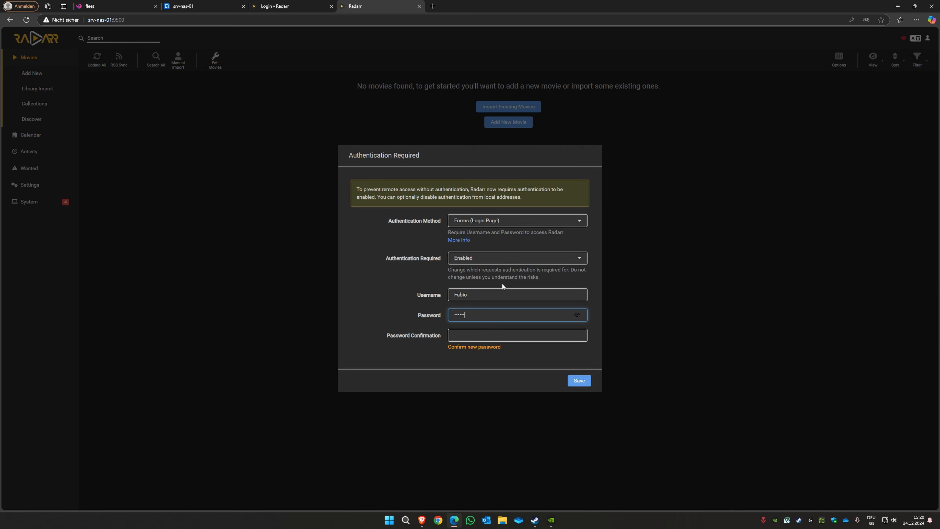
pyautogui.press('Tab')
pyautogui.write('*')
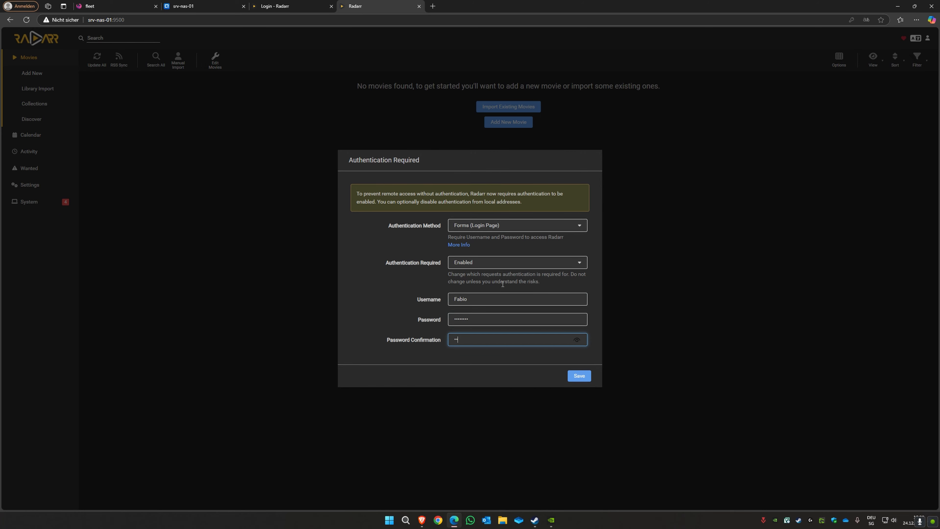
pyautogui.write('******')
pyautogui.click(578, 376)
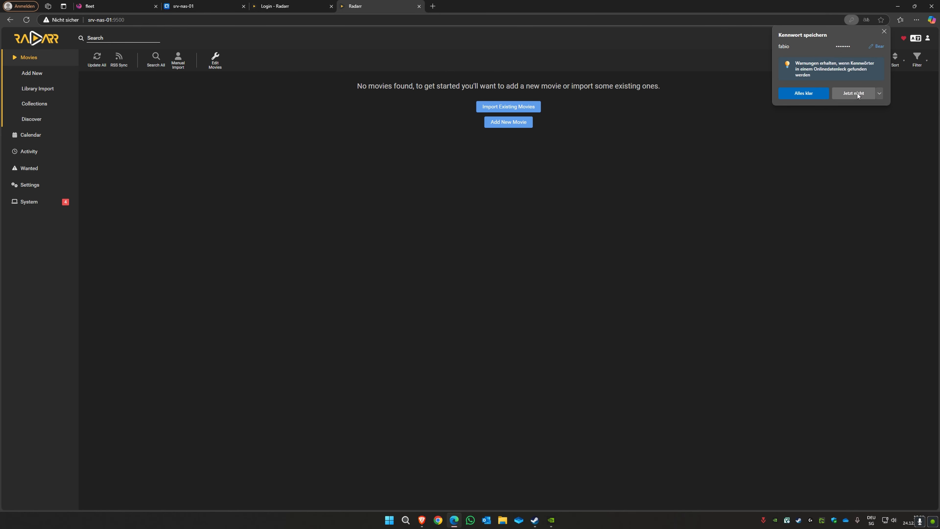
pyautogui.click(854, 94)
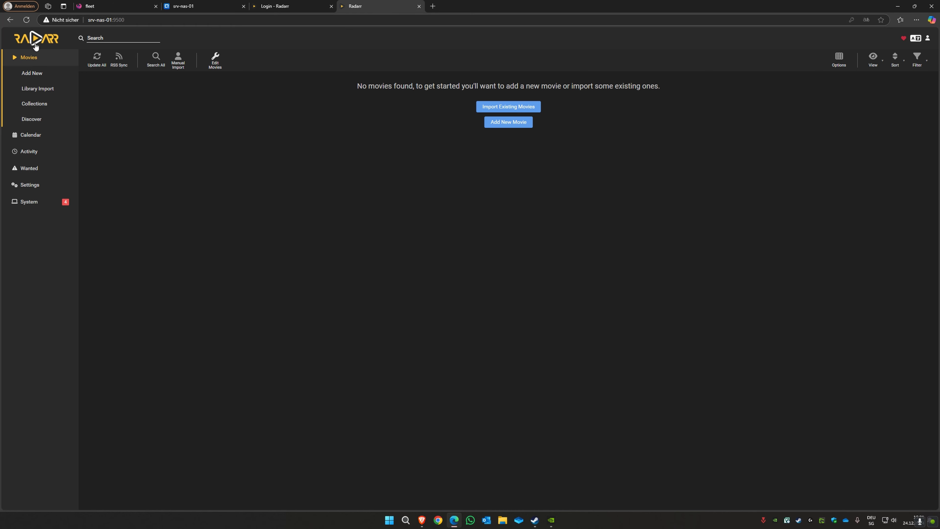
# - Return to the NAS page and examine the details of the radarr-1 container, including its port forwarding
pyautogui.click(296, 6)
pyautogui.click(203, 6)
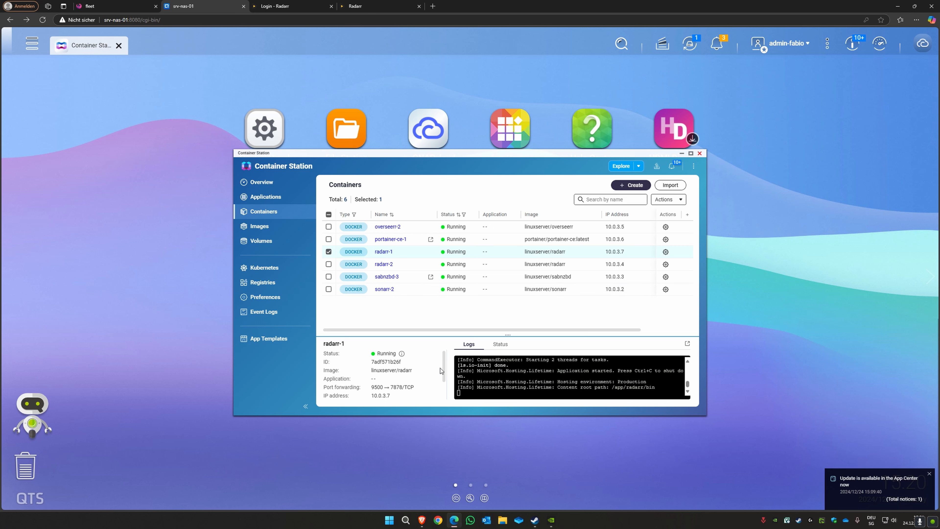
pyautogui.scroll(-1, 379, 392)
pyautogui.scroll(1, 379, 391)
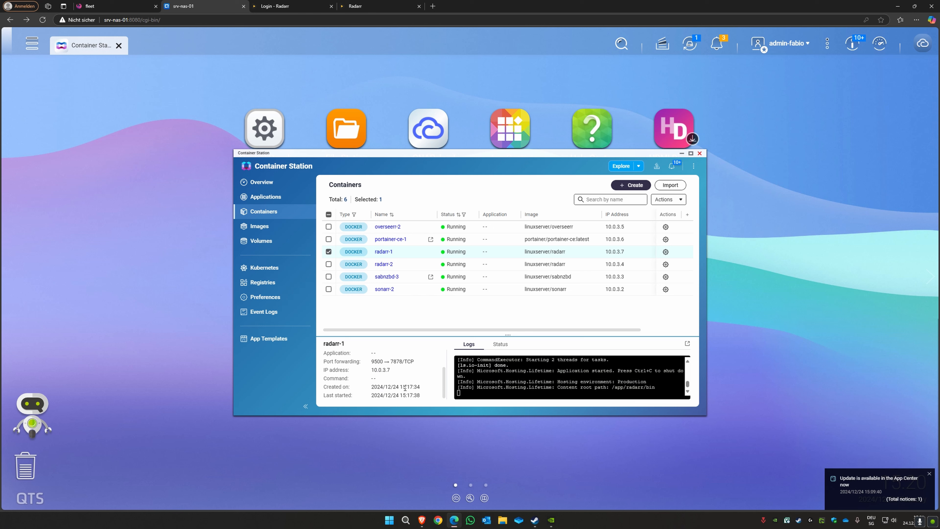
pyautogui.scroll(-1, 405, 389)
pyautogui.scroll(1, 405, 390)
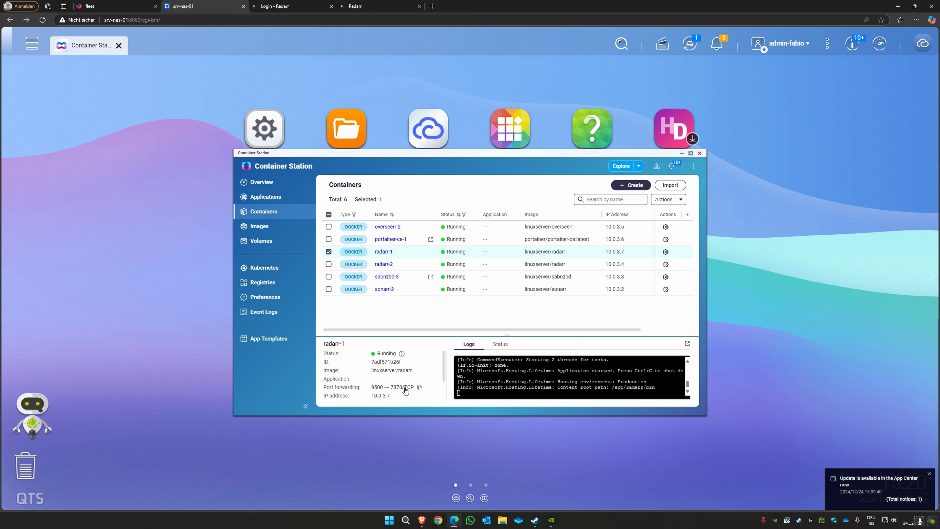